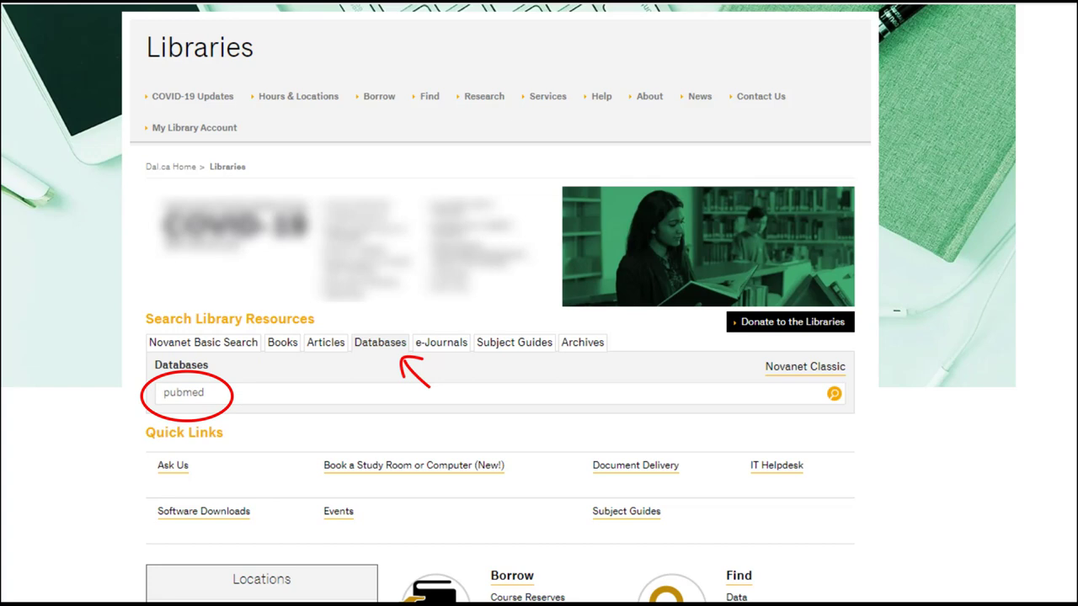
# - Open PubMed from the library's list of databases
pyautogui.click(834, 393)
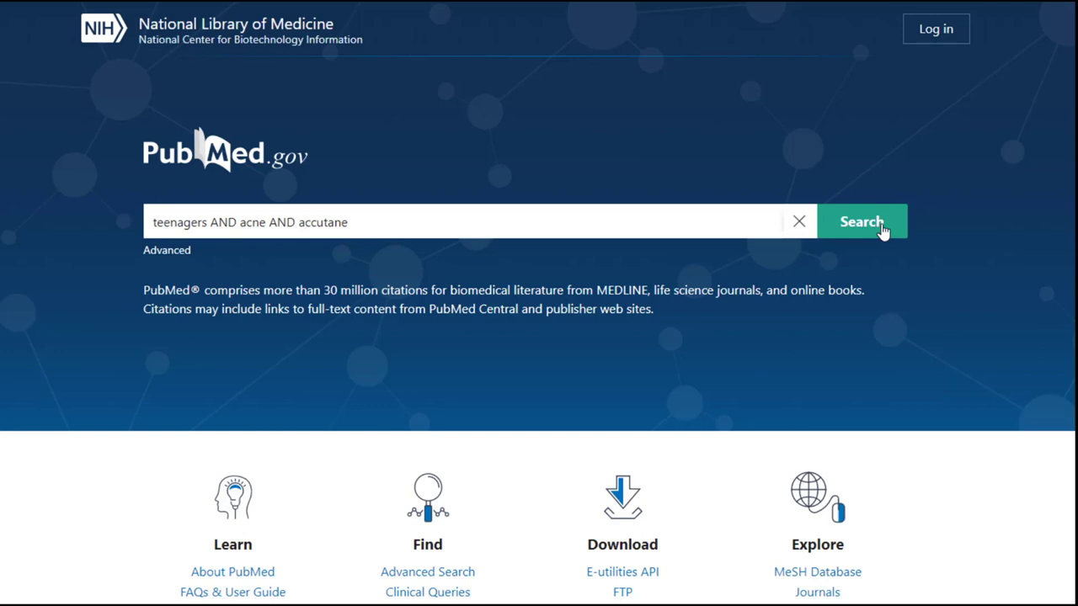
# - Run the teenagers AND acne AND accutane search, getting 764 results
pyautogui.click(882, 231)
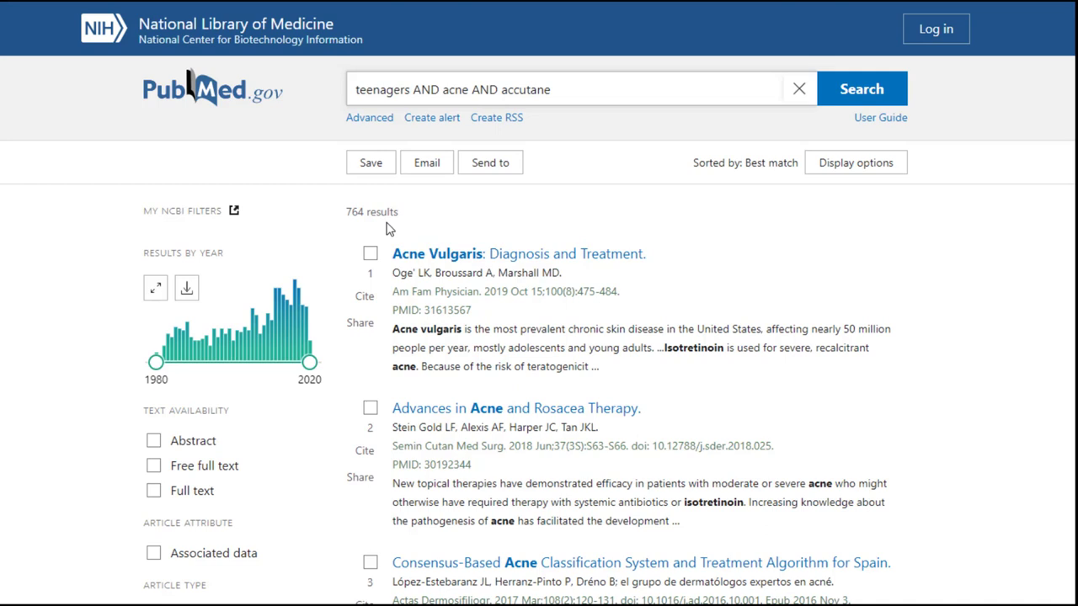
# - Expand search #1's details in Advanced Search to see its MeSH translation: adolescent, acne vulgaris, isotretinoin
pyautogui.click(378, 122)
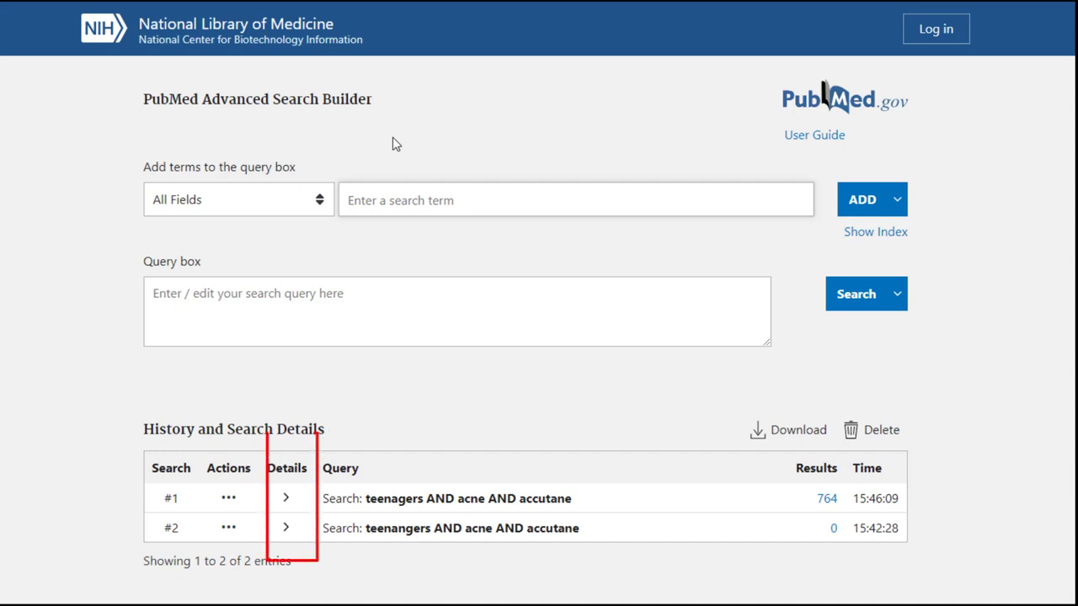
pyautogui.scroll(-1, 481, 346)
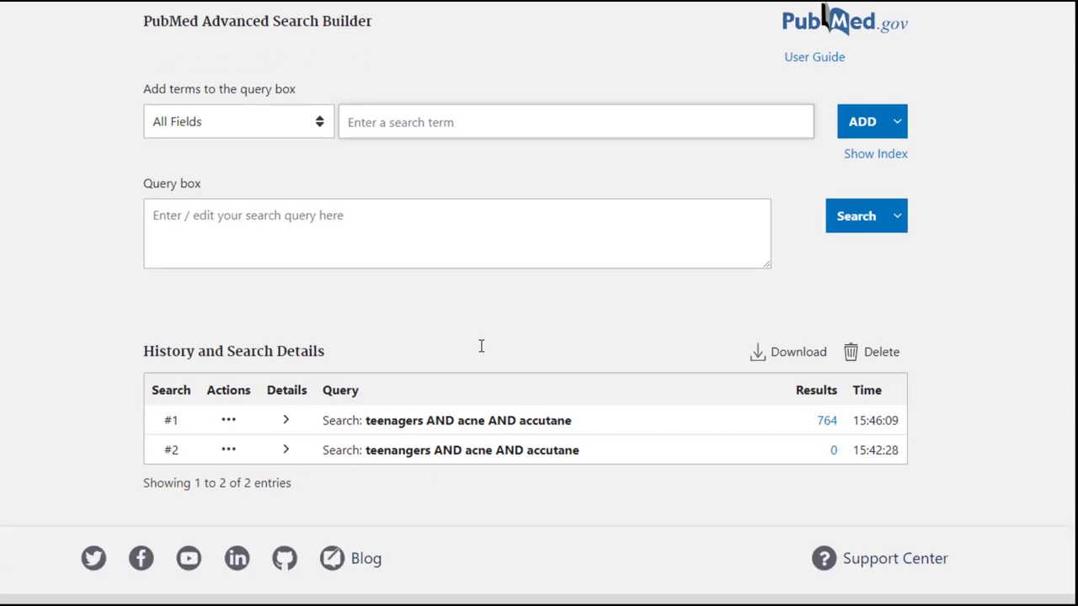
pyautogui.click(287, 421)
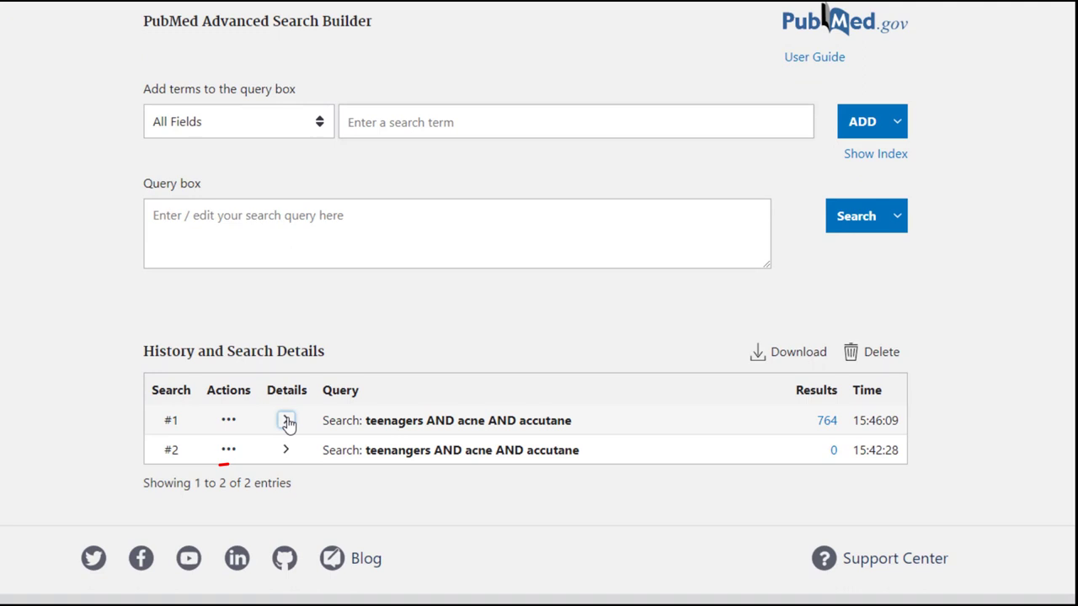
pyautogui.scroll(-2, 287, 421)
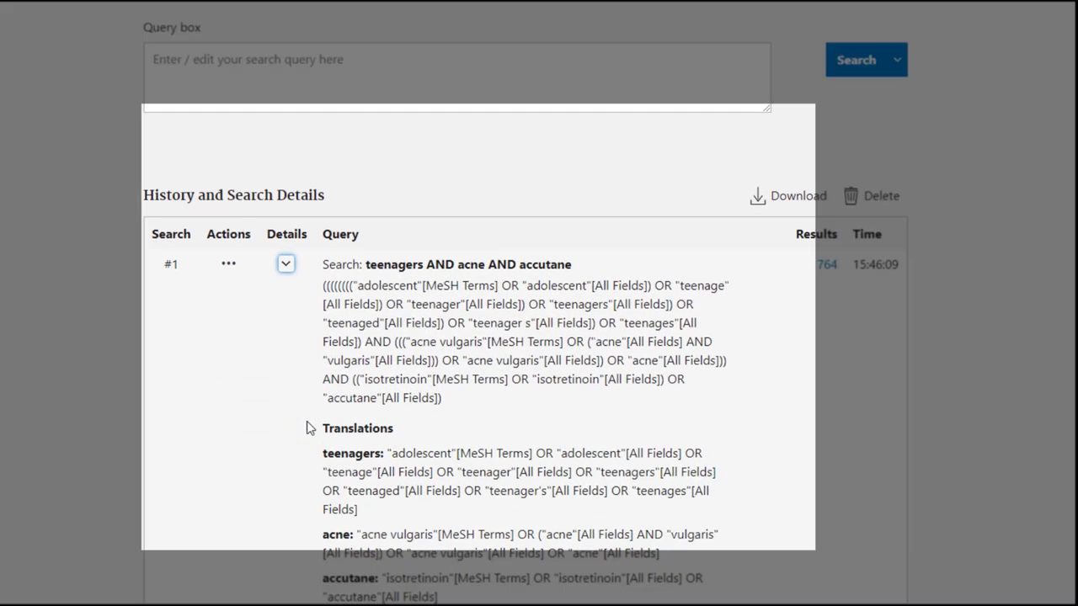
pyautogui.scroll(-1, 307, 427)
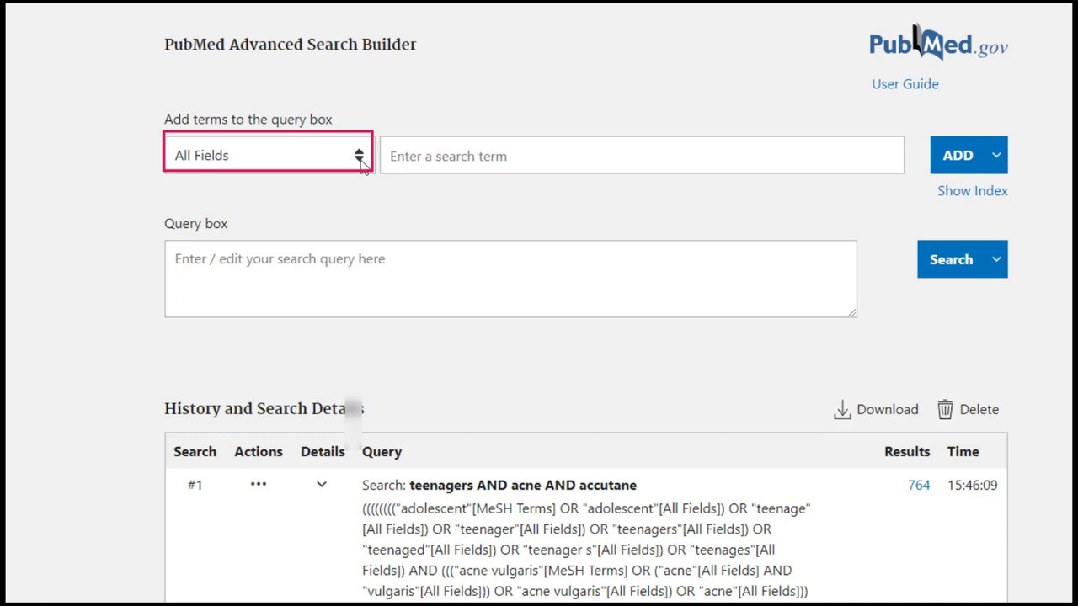
# - Review the searchable field options in the All Fields dropdown
pyautogui.click(359, 157)
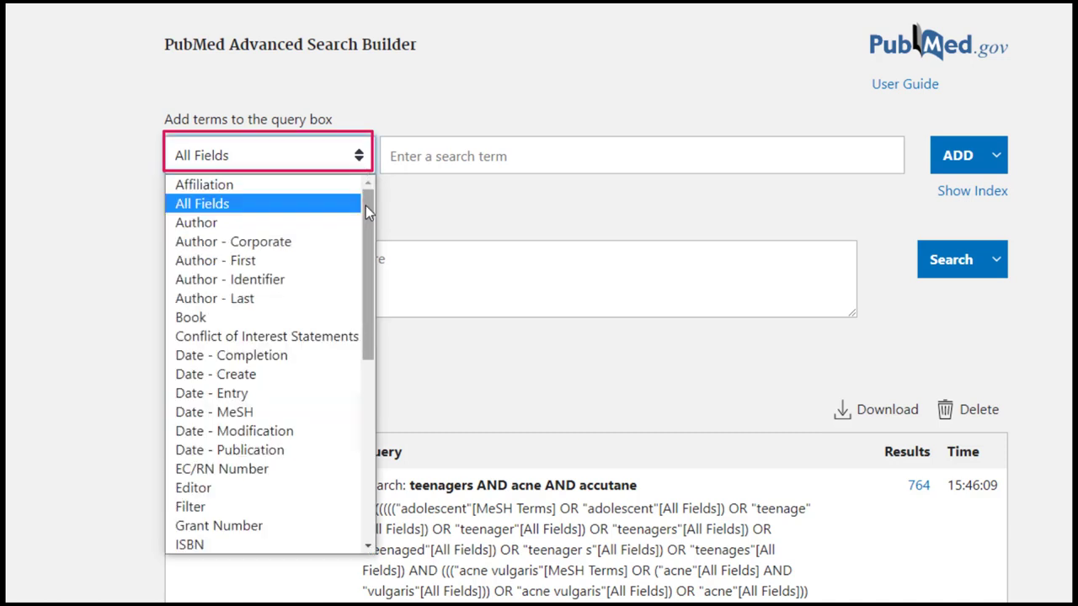
pyautogui.moveTo(366, 206); pyautogui.dragTo(352, 431)
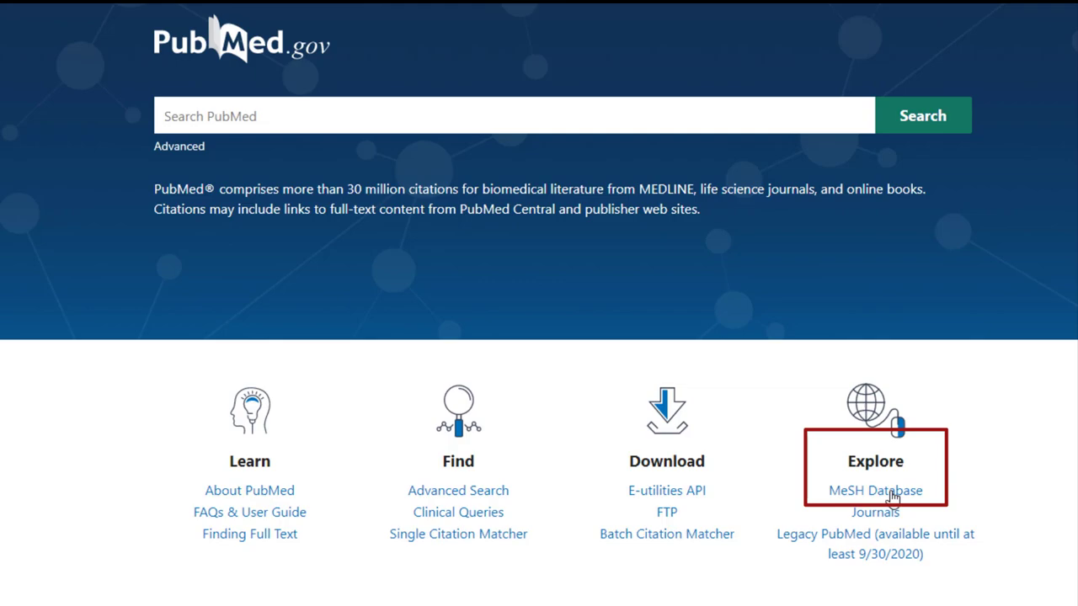
# - Look up teenager in the MeSH database and add the Adolescent term to the search builder
pyautogui.click(891, 493)
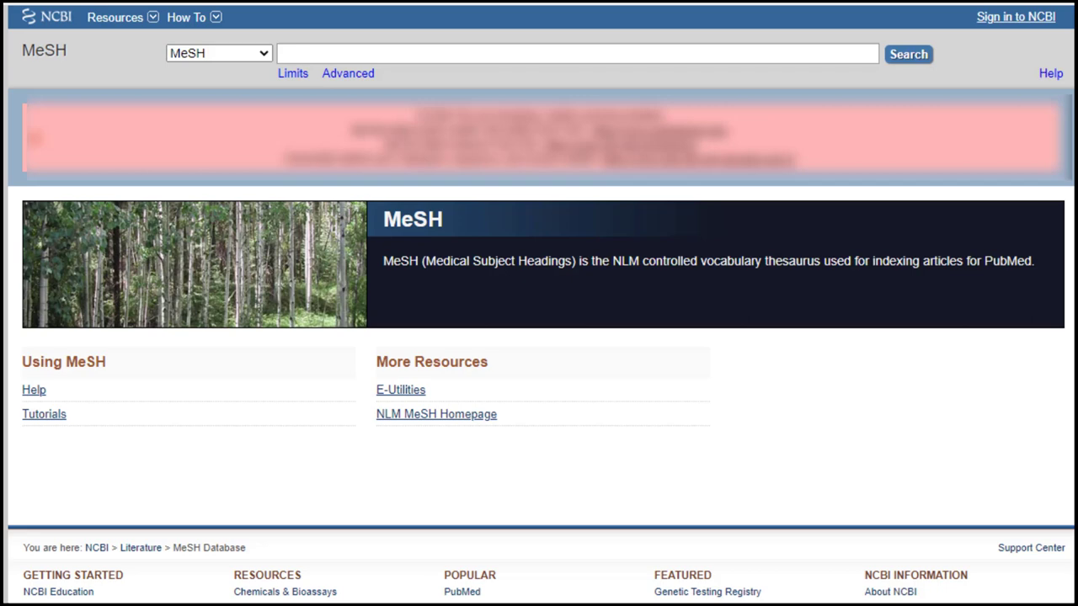
pyautogui.click(309, 51)
pyautogui.write('teenager')
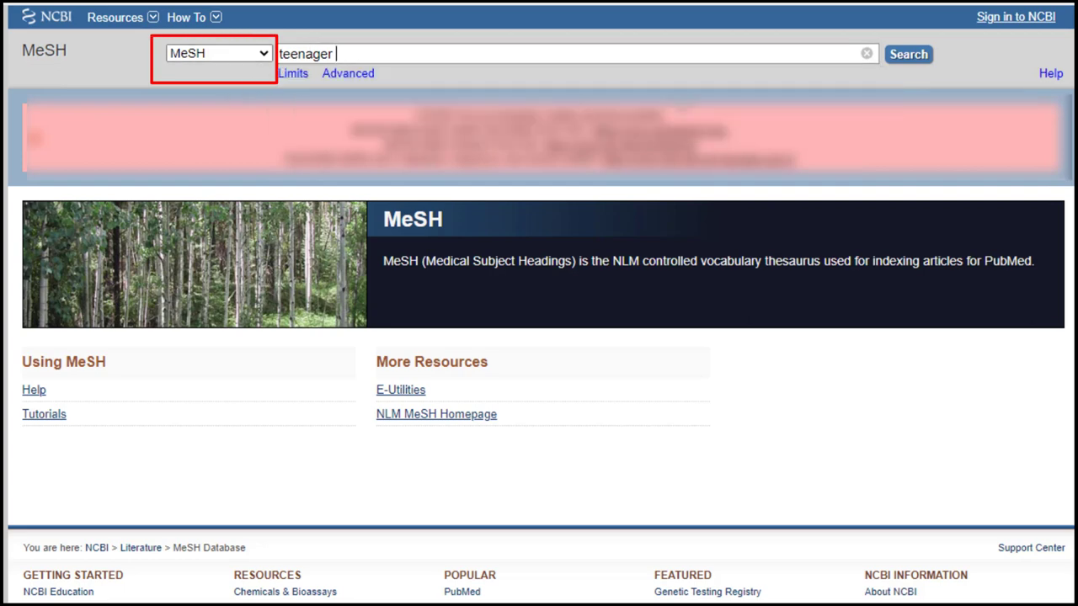
pyautogui.click(912, 62)
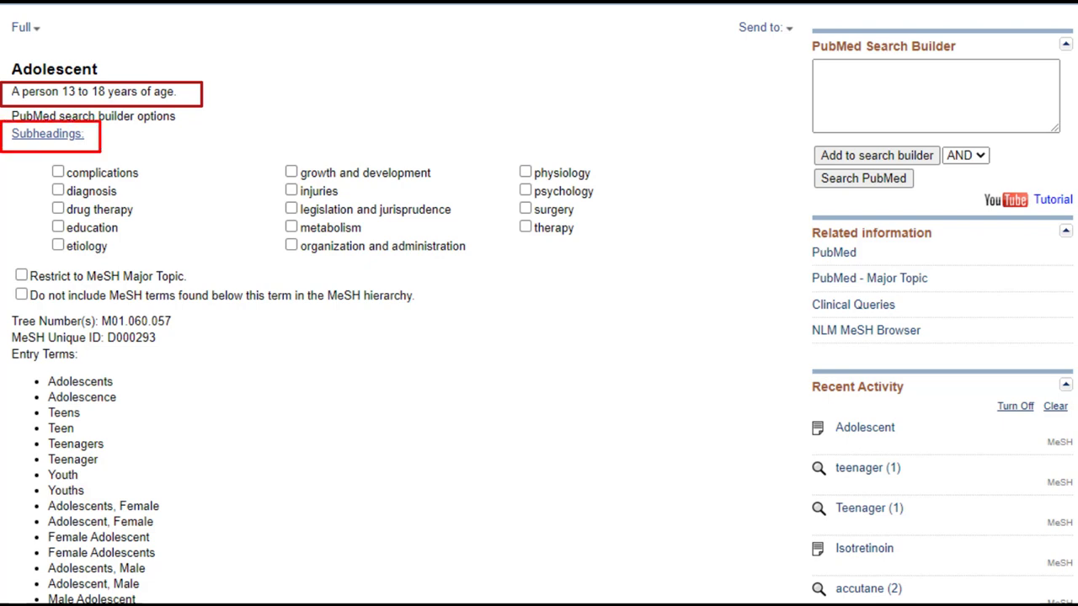
pyautogui.scroll(-3, 539, 304)
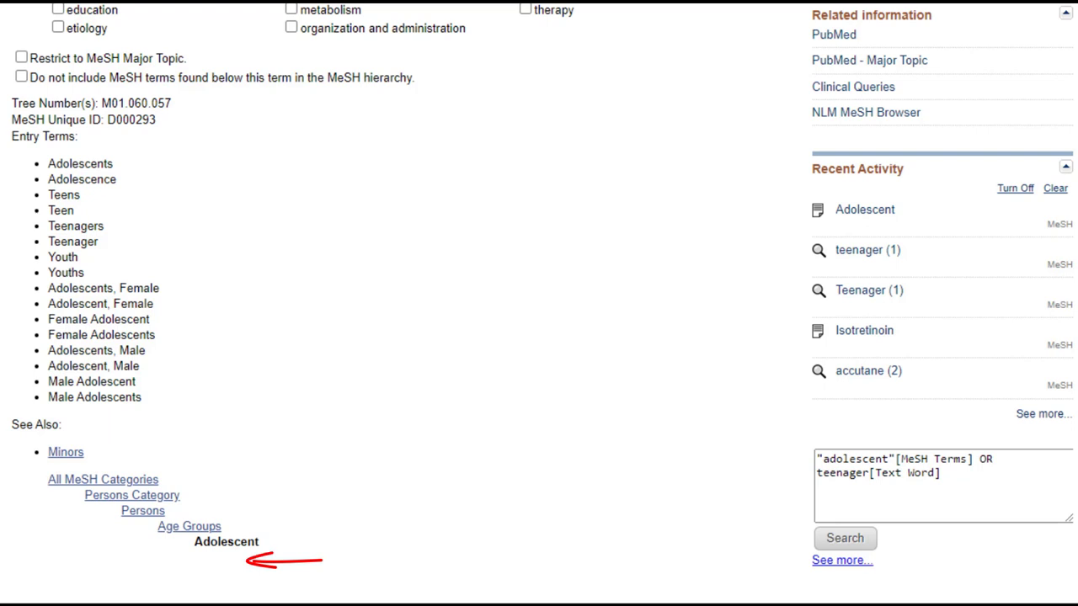
pyautogui.scroll(1, 539, 304)
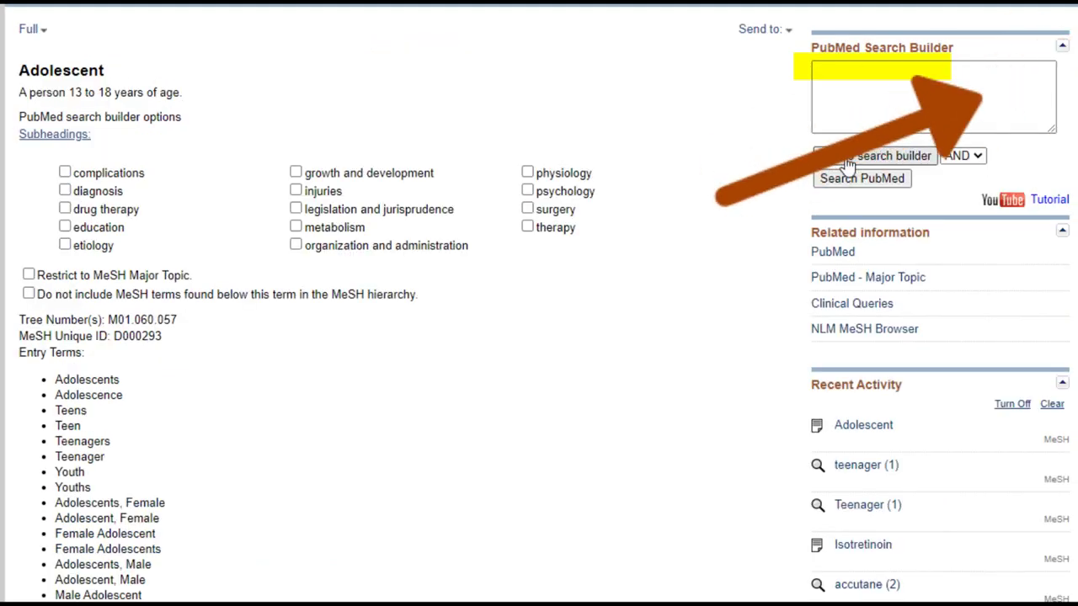
pyautogui.click(848, 158)
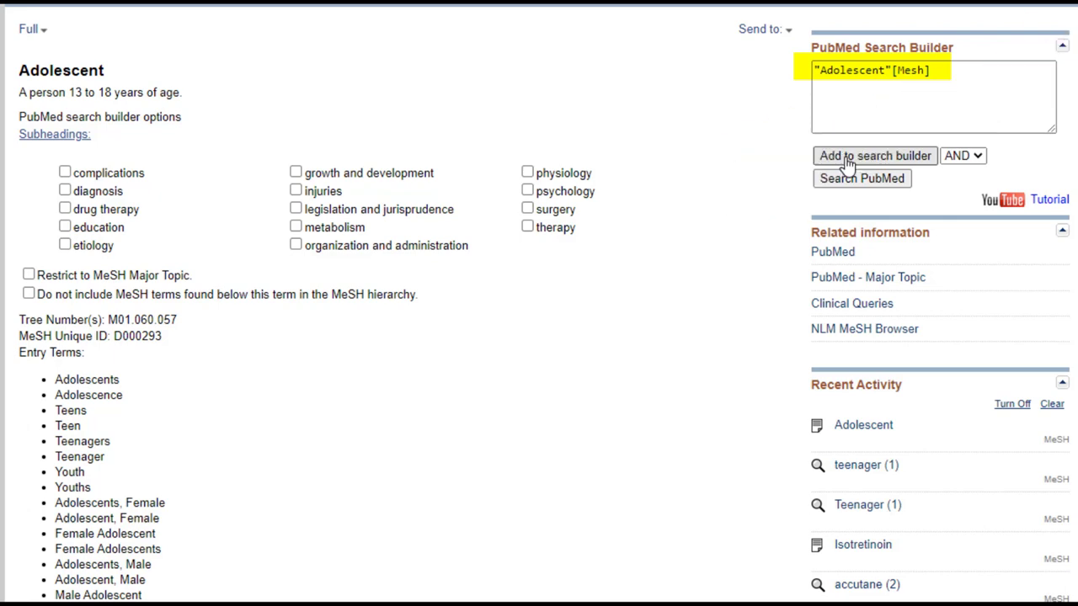
# - Search MeSH for acne and AND the Acne Vulgaris term into the builder
pyautogui.click(305, 31)
pyautogui.write('acne')
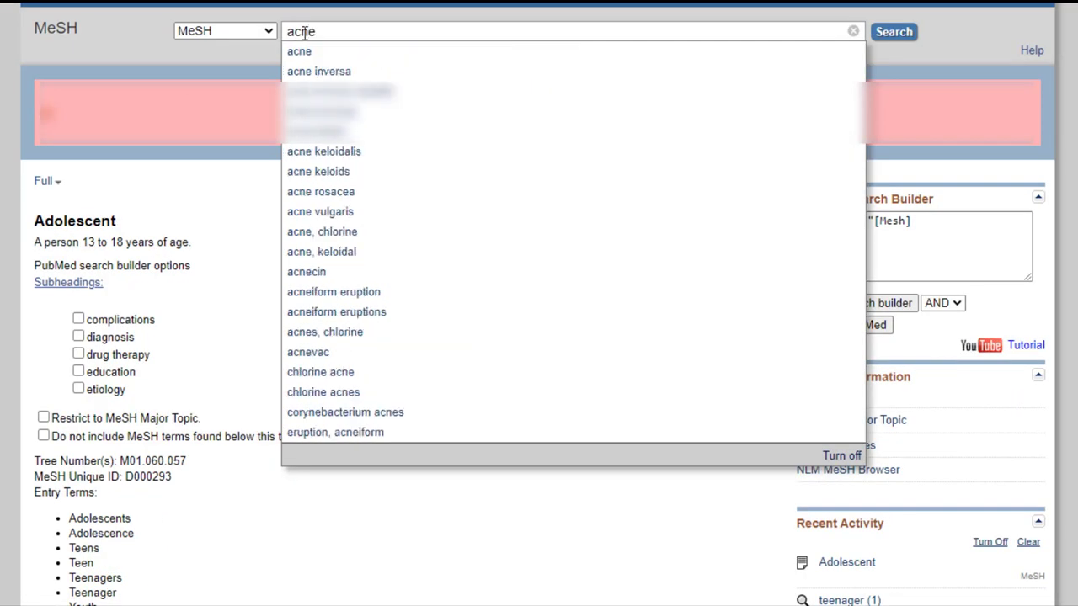
pyautogui.press('Return')
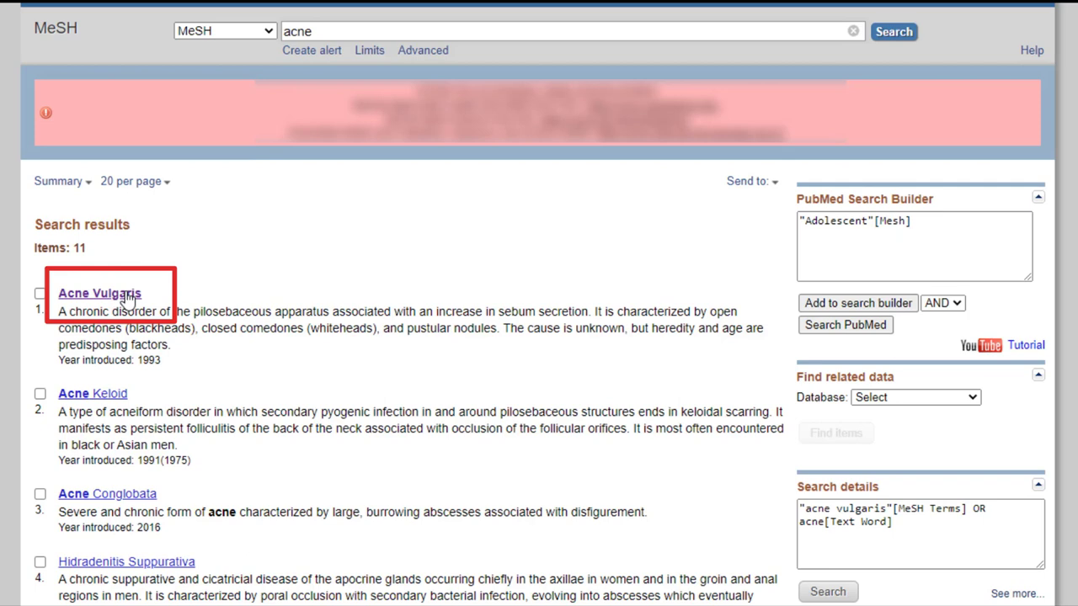
pyautogui.click(126, 296)
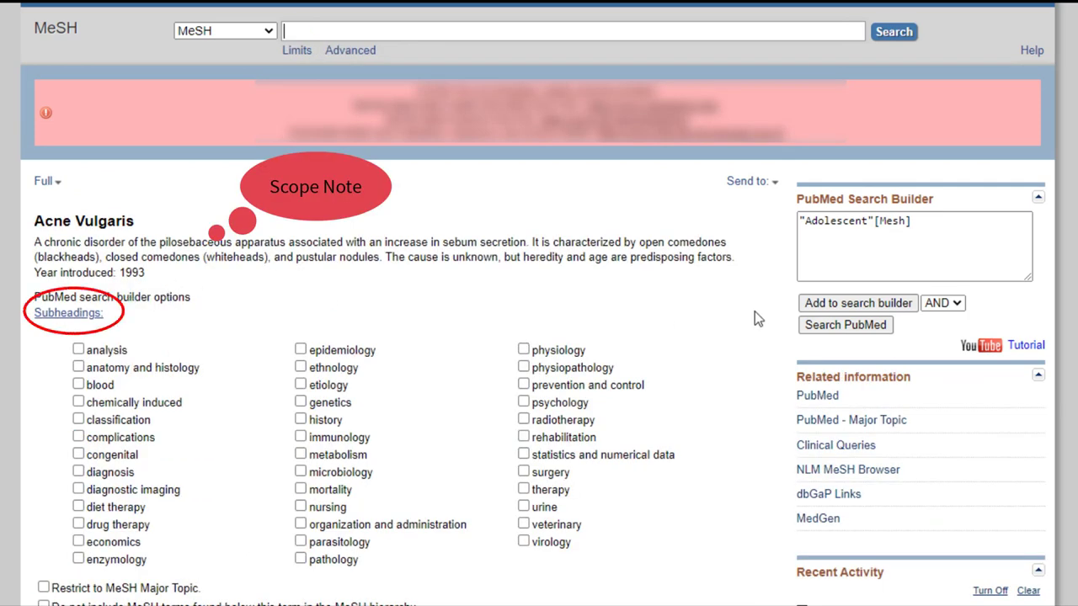
pyautogui.click(849, 305)
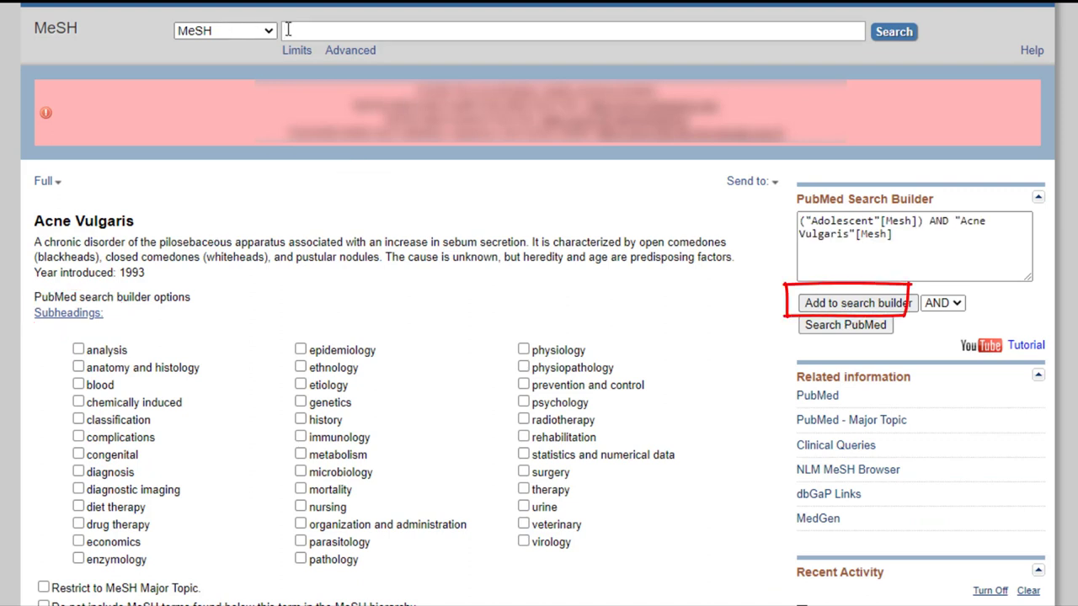
# - Search MeSH for accutane and AND the Isotretinoin term onto the builder query
pyautogui.write('acc')
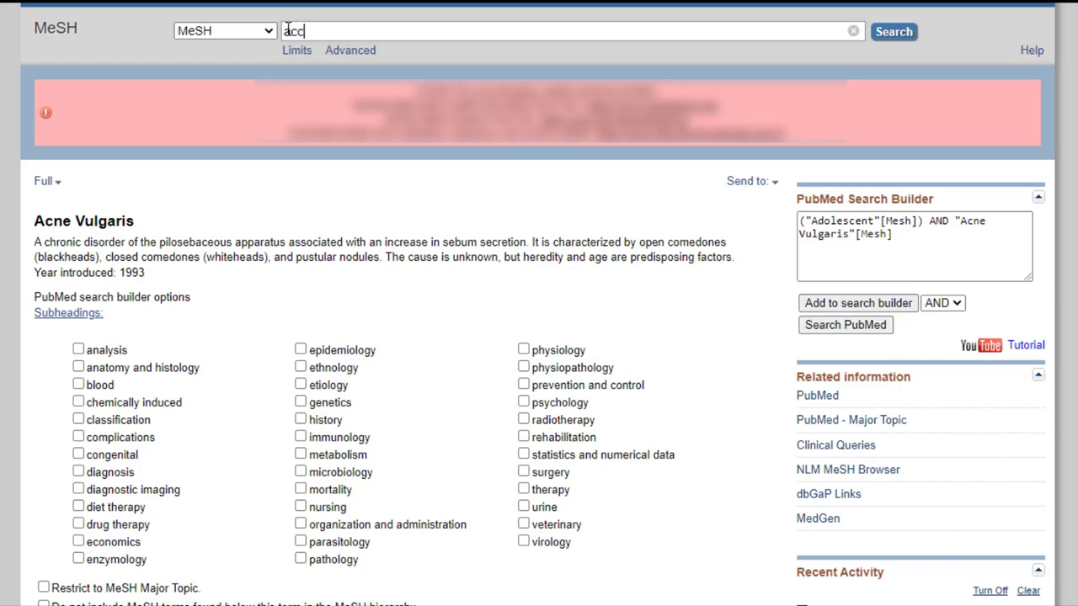
pyautogui.write('utane')
pyautogui.press('Return')
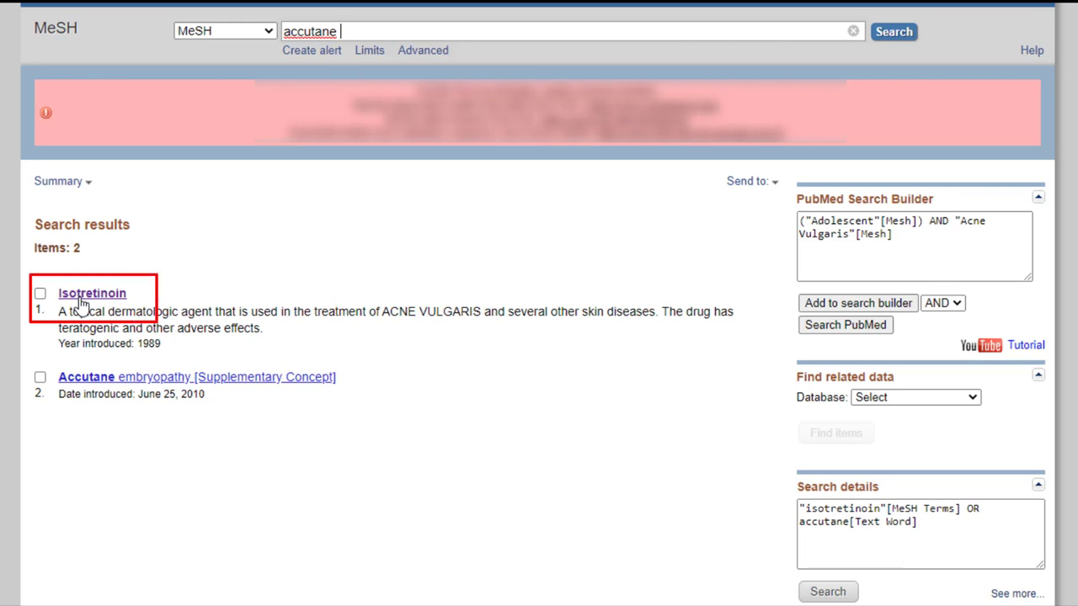
pyautogui.click(84, 294)
pyautogui.click(896, 311)
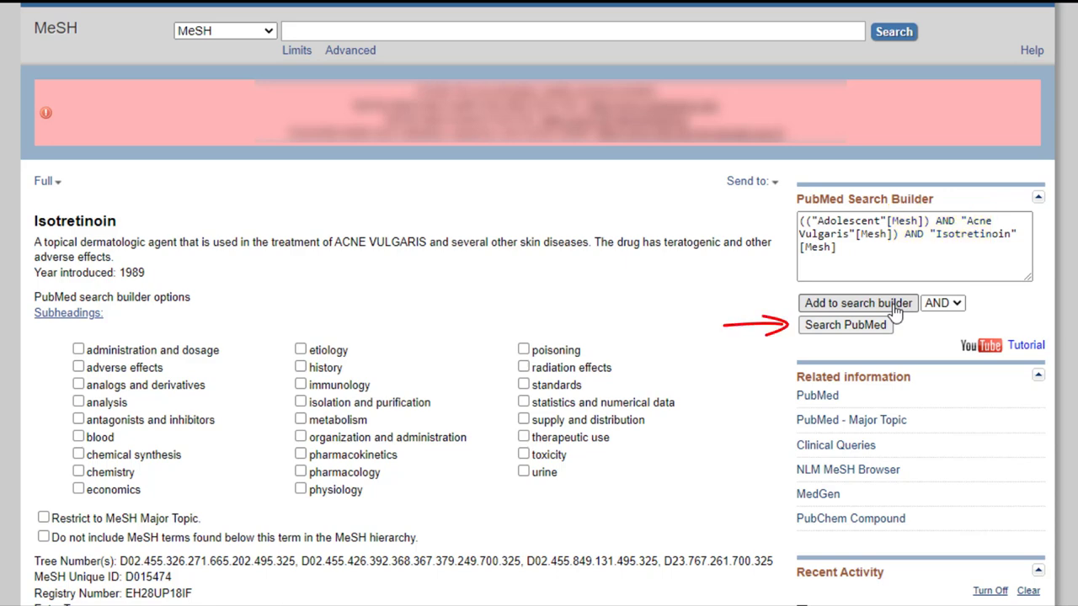
# - Run the combined Adolescent, Acne Vulgaris and Isotretinoin MeSH query, returning 629 results
pyautogui.click(865, 328)
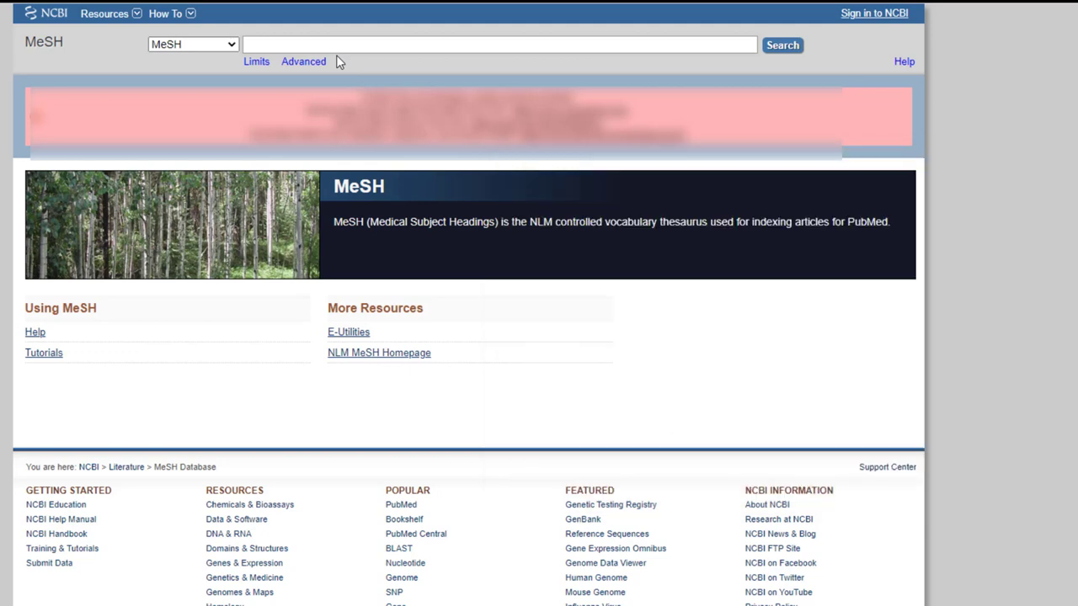
# - Look up teenager in the MeSH database again to reach the Adolescent record
pyautogui.click(337, 45)
pyautogui.write('teenager')
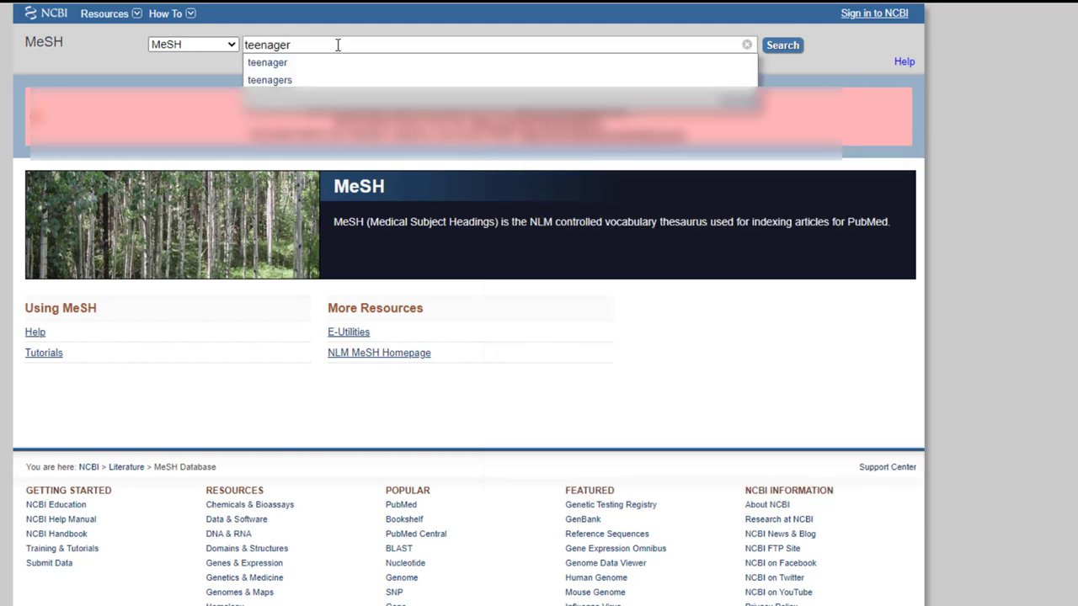
pyautogui.press('Return')
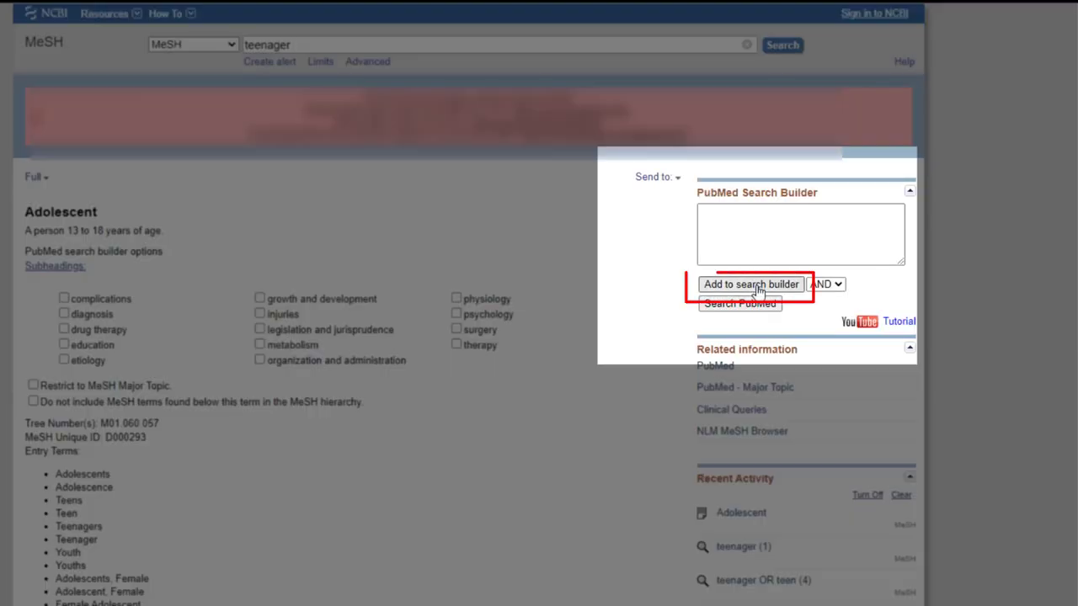
# - Add Adolescent to the builder and extend the query to "Adolescent"[Mesh] OR "teen"
pyautogui.click(751, 284)
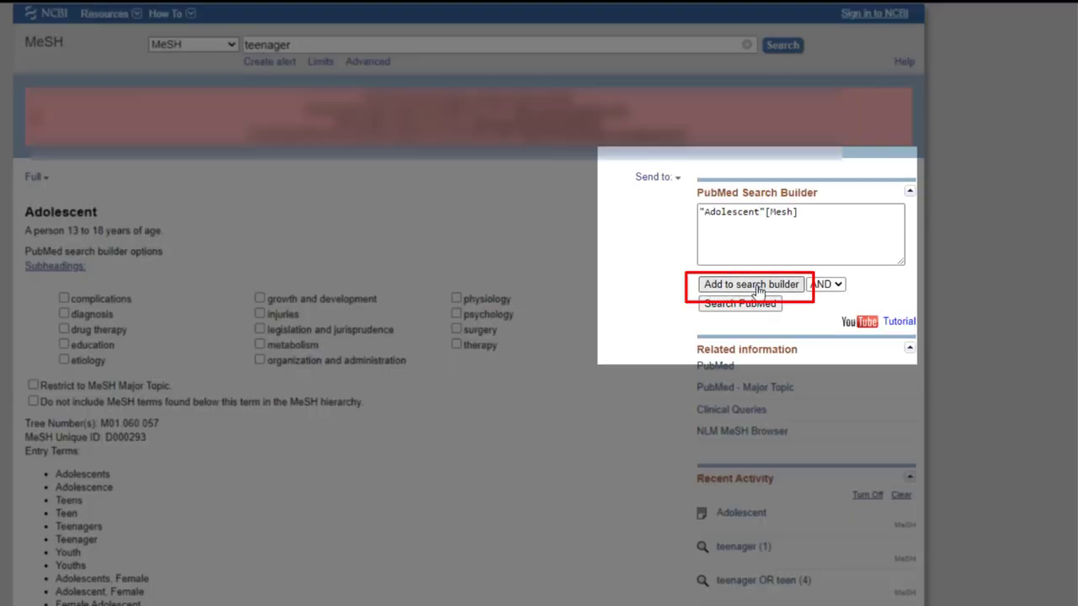
pyautogui.click(808, 215)
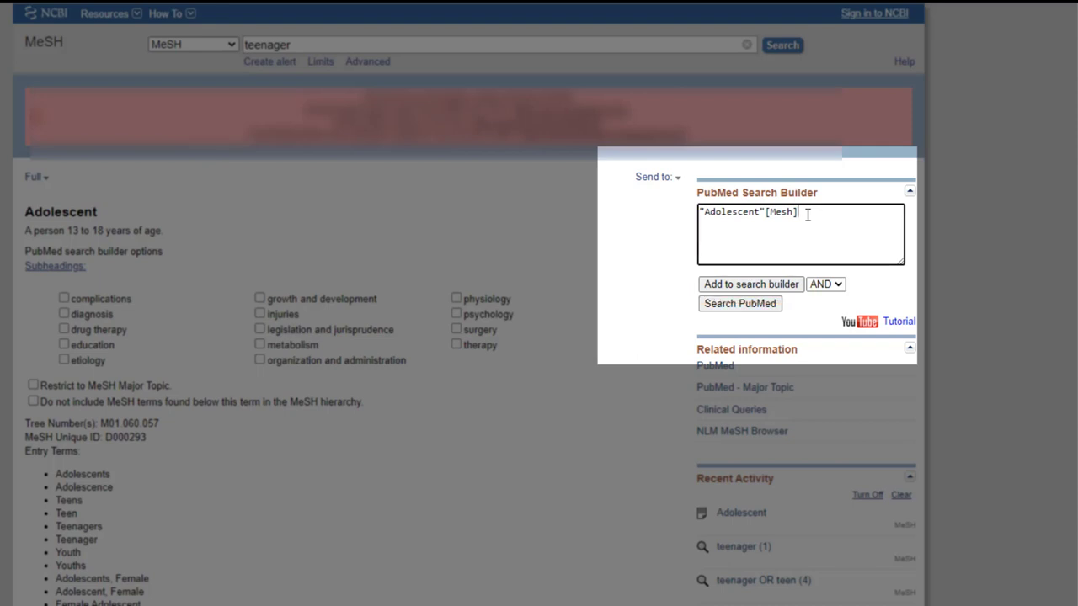
pyautogui.write('OR "teen"')
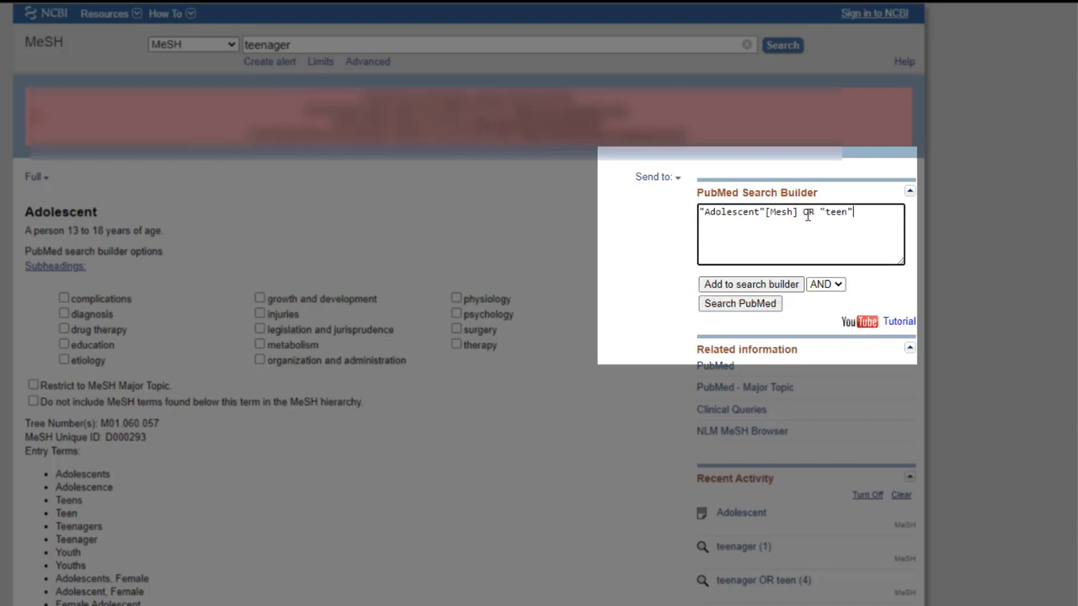
# - Run the Adolescent OR teen search and add history search #1 to the Advanced query builder
pyautogui.click(740, 304)
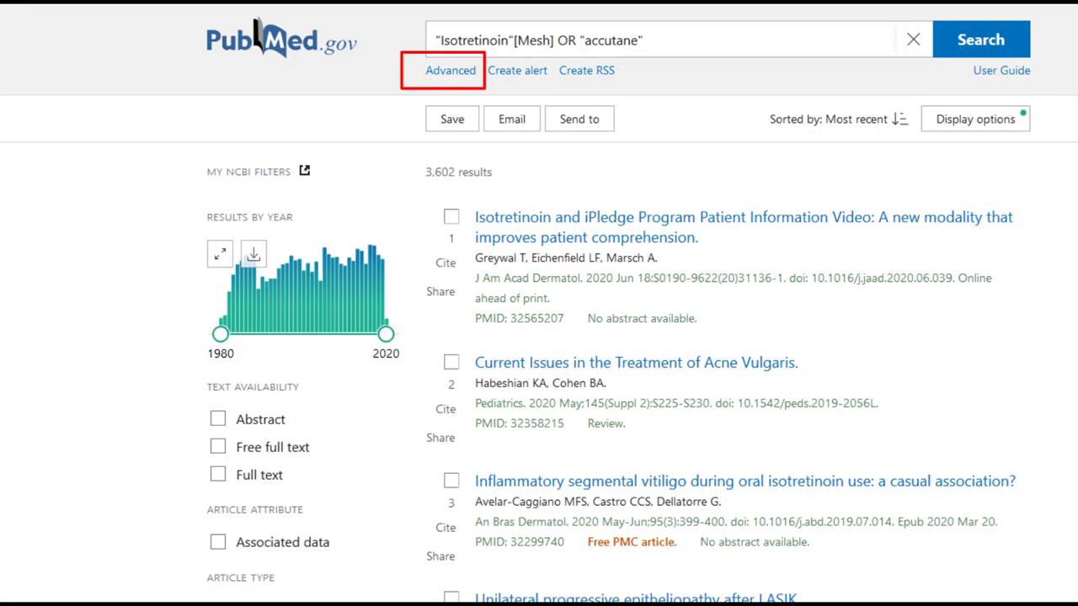
pyautogui.click(450, 70)
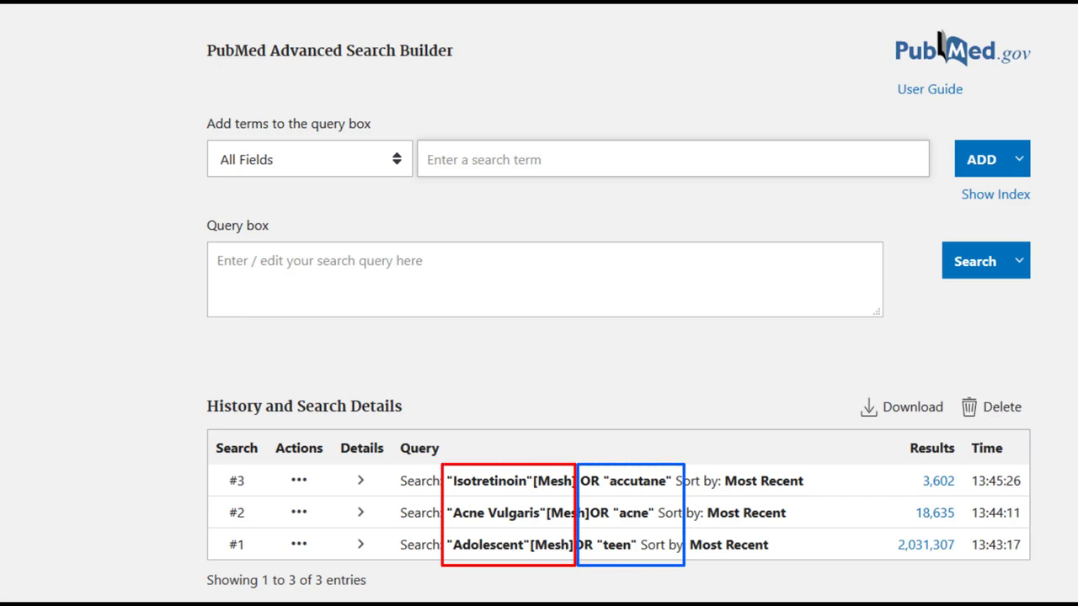
pyautogui.click(297, 548)
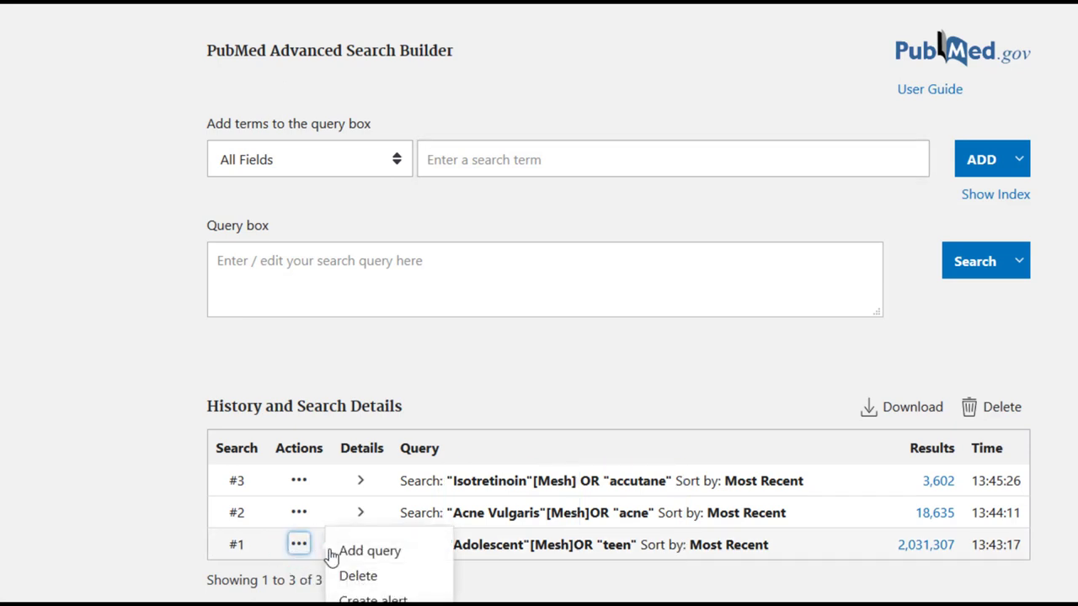
pyautogui.click(368, 552)
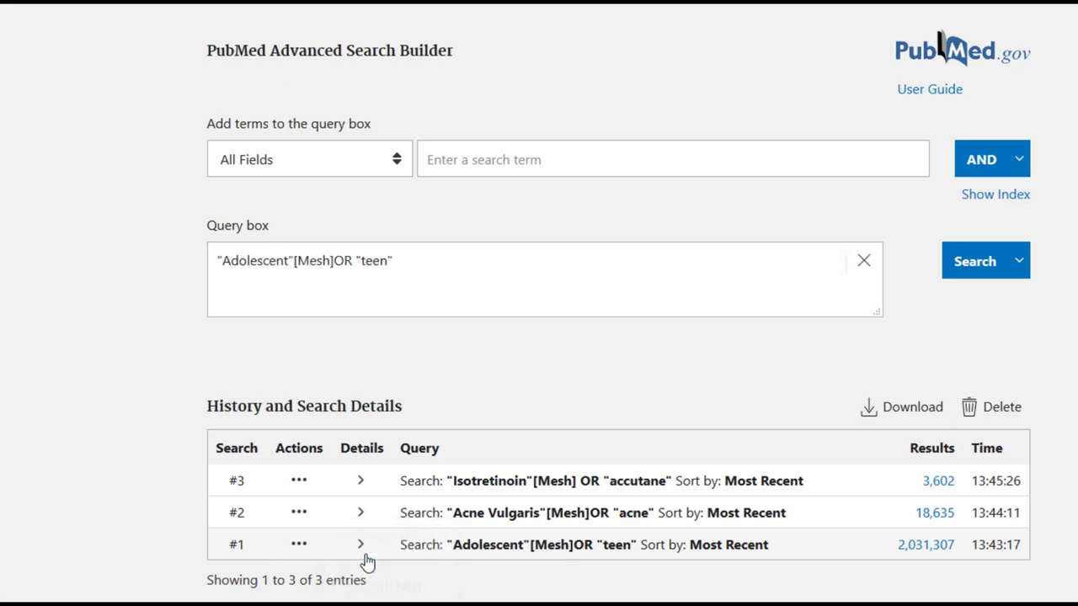
# - Combine the acne (#2) and accutane (#3) history searches into the query with AND
pyautogui.click(299, 512)
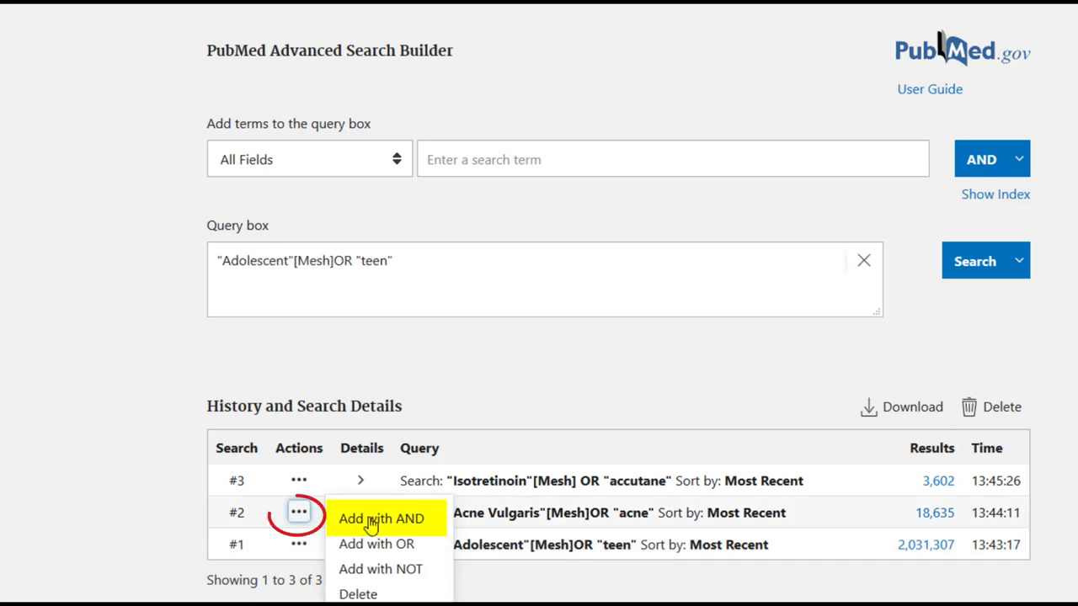
pyautogui.click(368, 522)
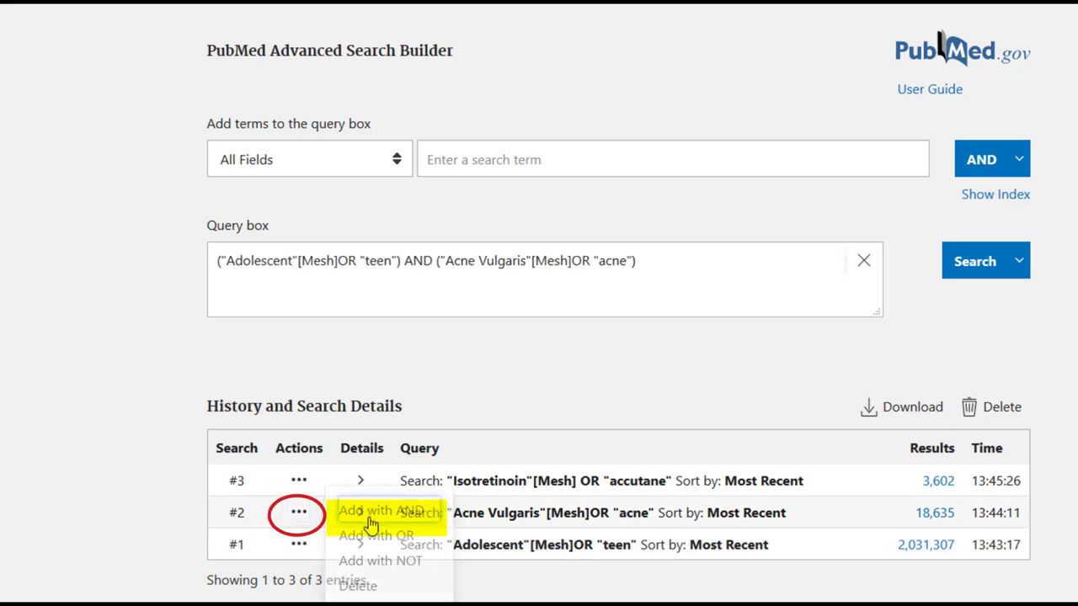
pyautogui.click(301, 483)
pyautogui.click(371, 490)
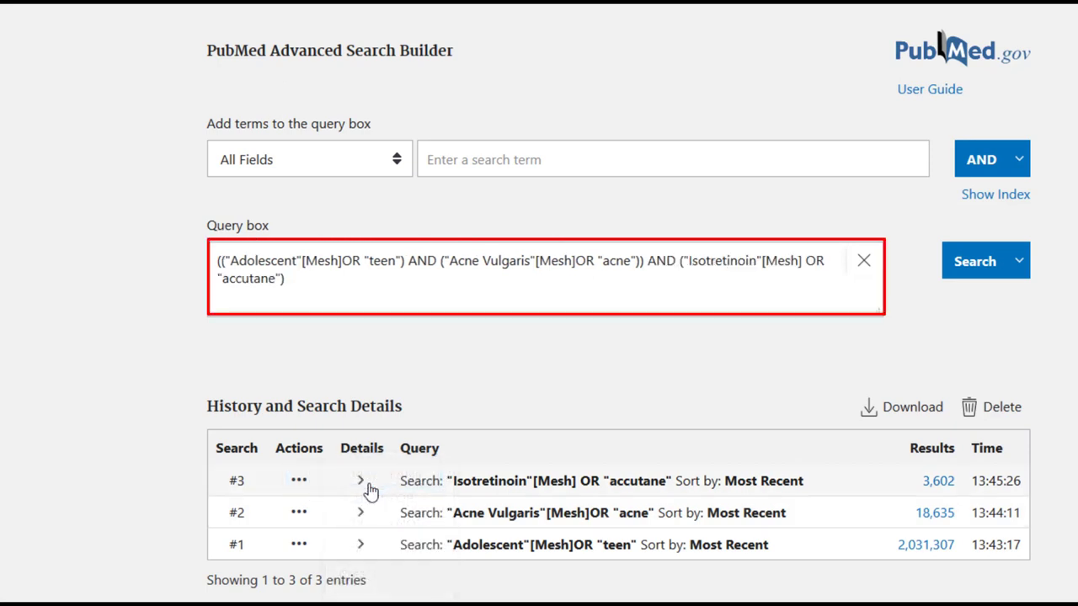
# - Run the combined teen, acne and accutane query and filter results to Danish-language articles
pyautogui.click(968, 261)
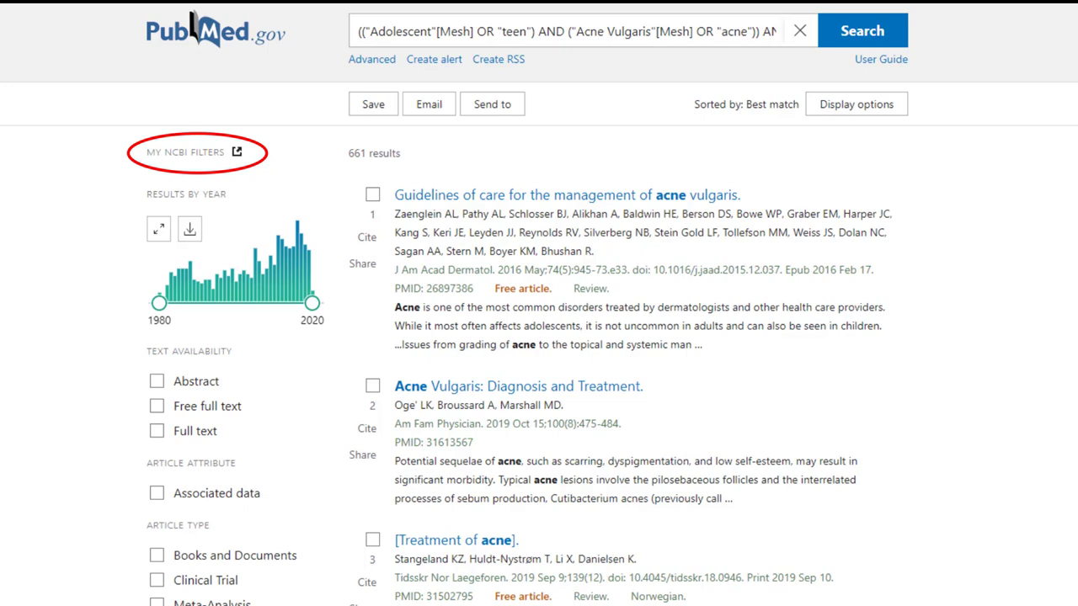
pyautogui.scroll(-4, 192, 16)
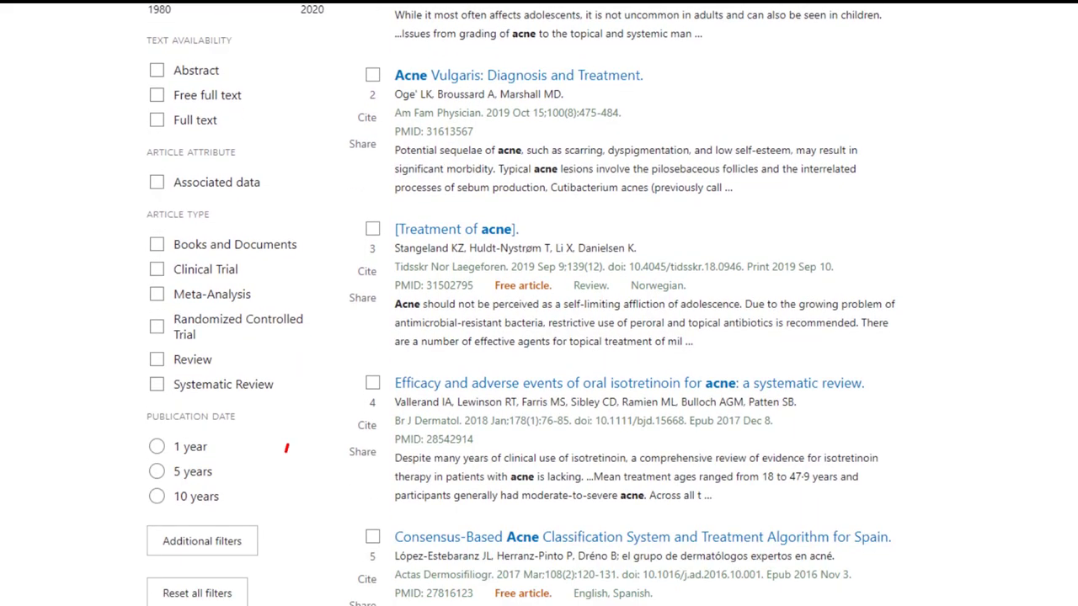
pyautogui.click(220, 535)
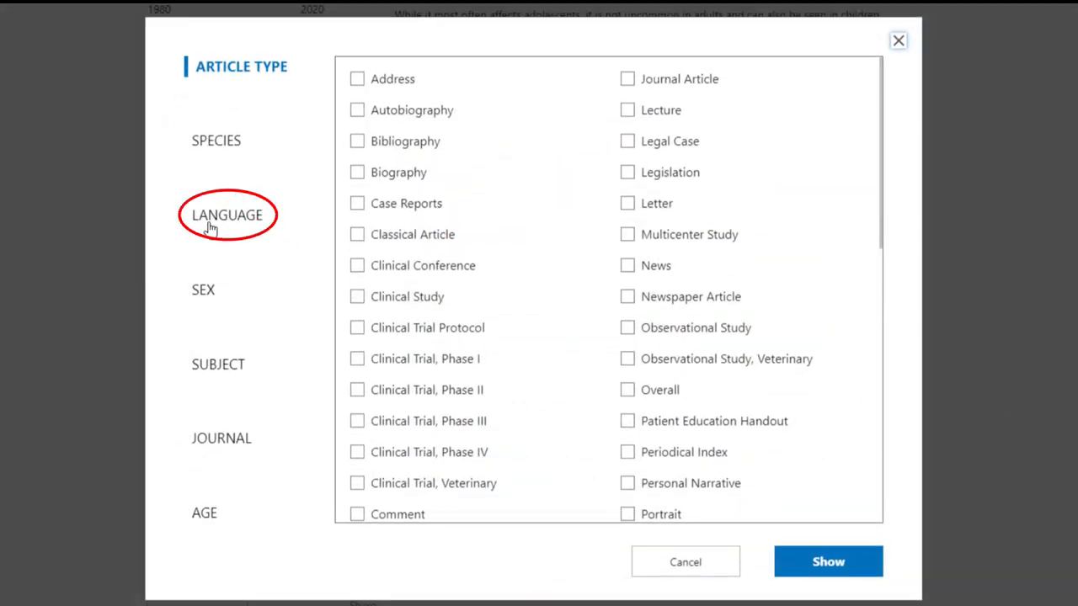
pyautogui.click(210, 230)
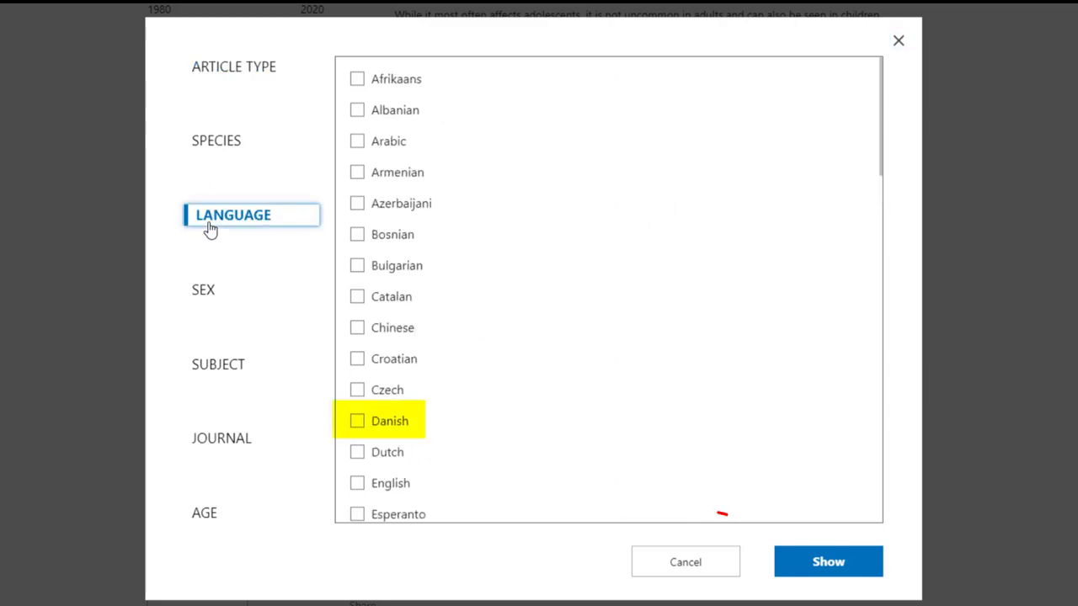
pyautogui.click(357, 421)
pyautogui.click(849, 568)
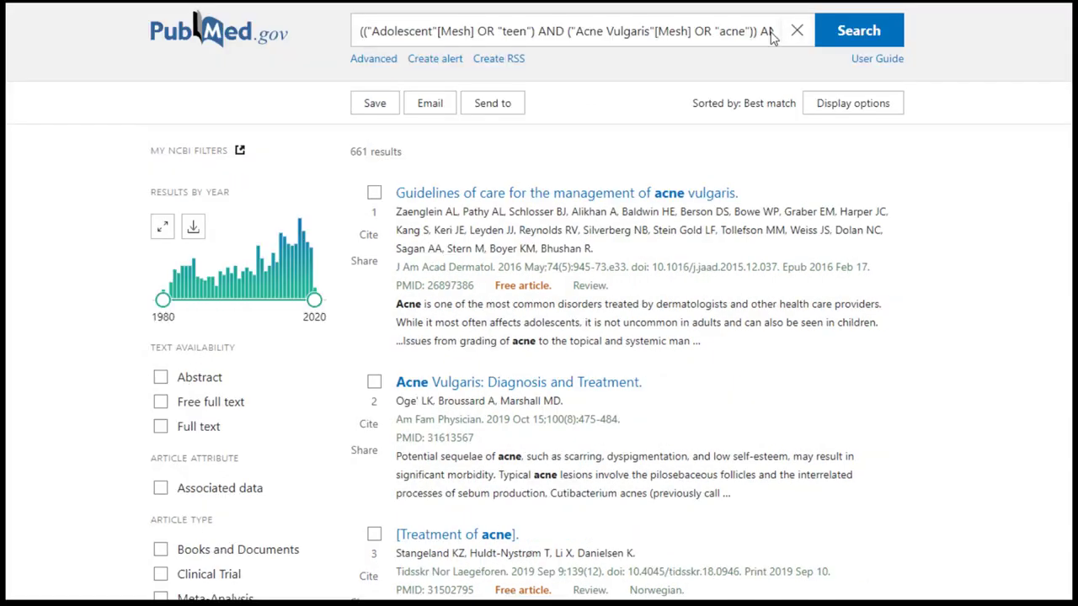
# - Extend the query with AND ("Isotretinoin"[Mesh] OR "accutane") AND "case report" and rerun it
pyautogui.write('N')
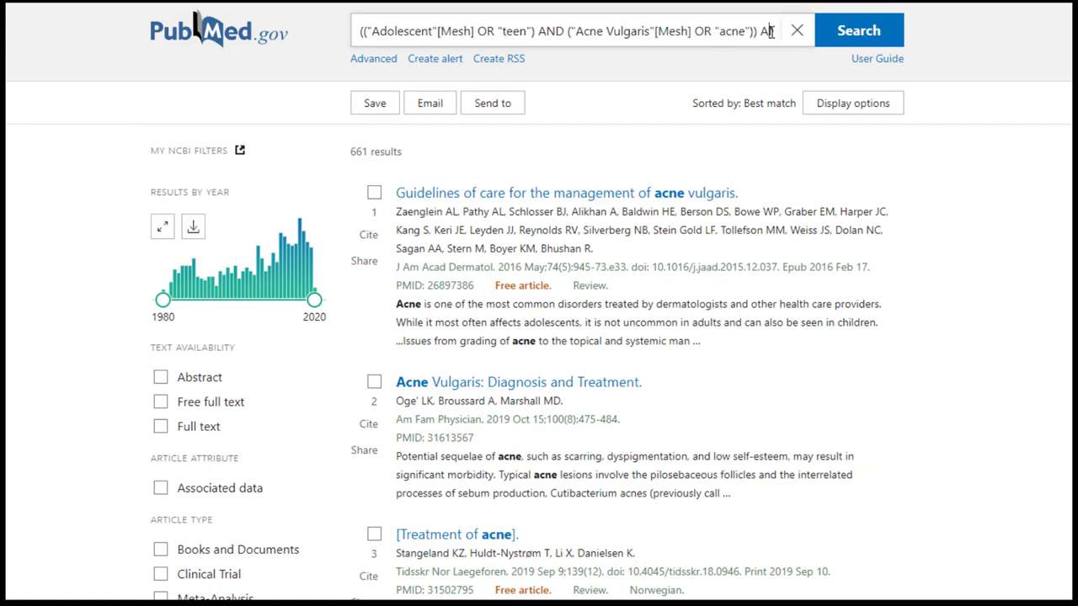
pyautogui.write('D ("Isotretinoin"[Mesh] OR "accutane") AND "case report')
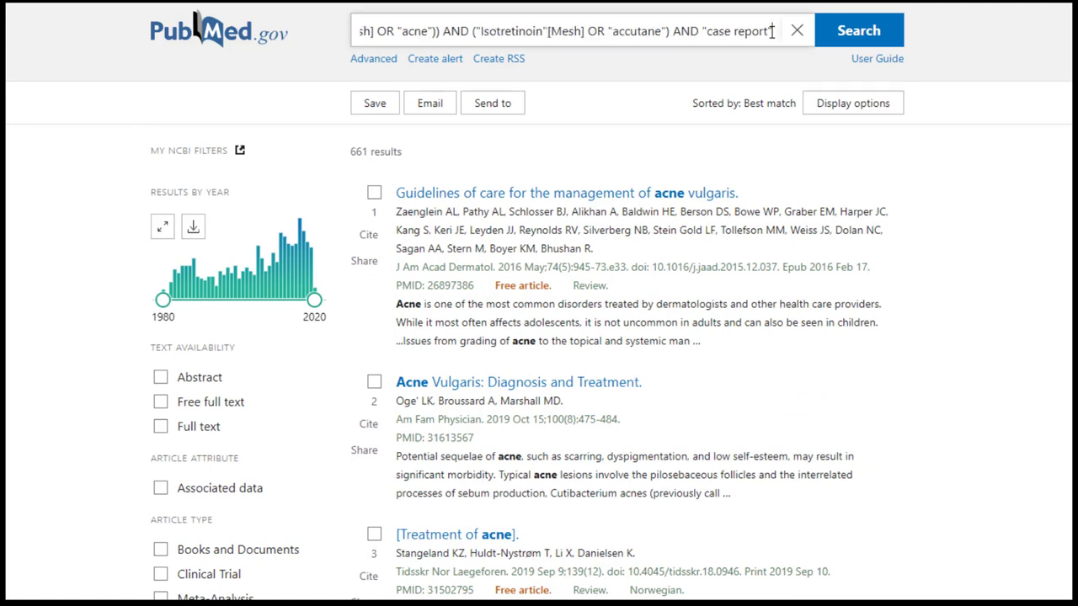
pyautogui.click(846, 42)
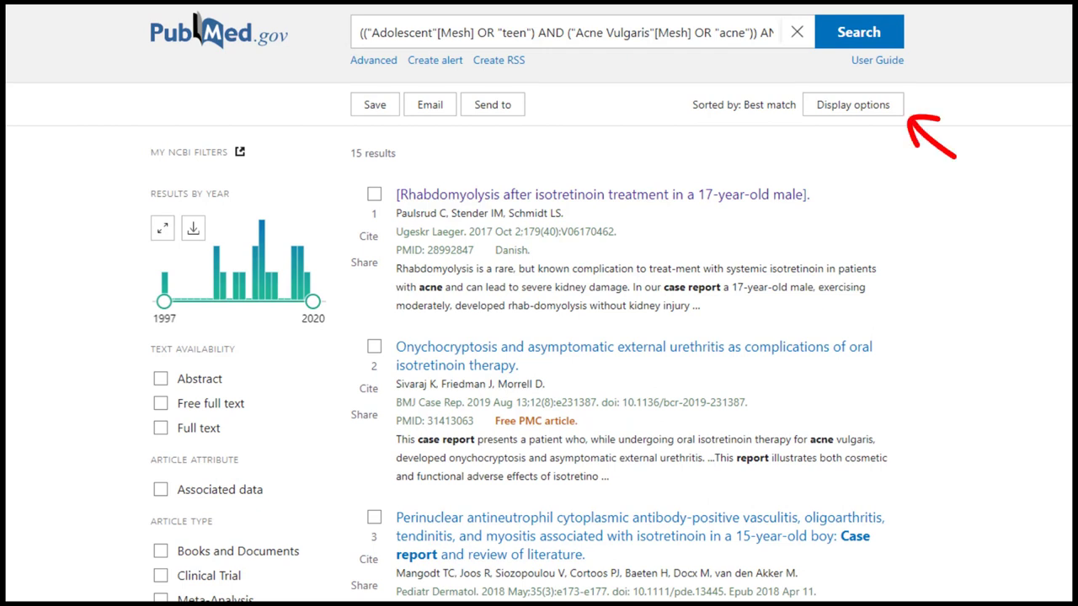
# - Switch the results display to the Abstract format
pyautogui.click(863, 108)
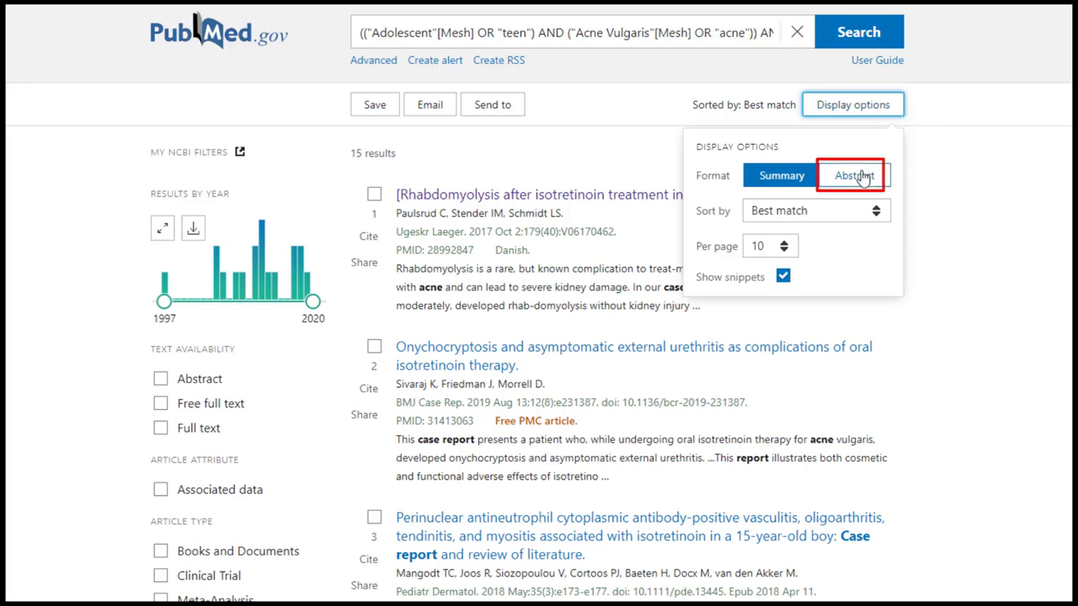
pyautogui.click(864, 177)
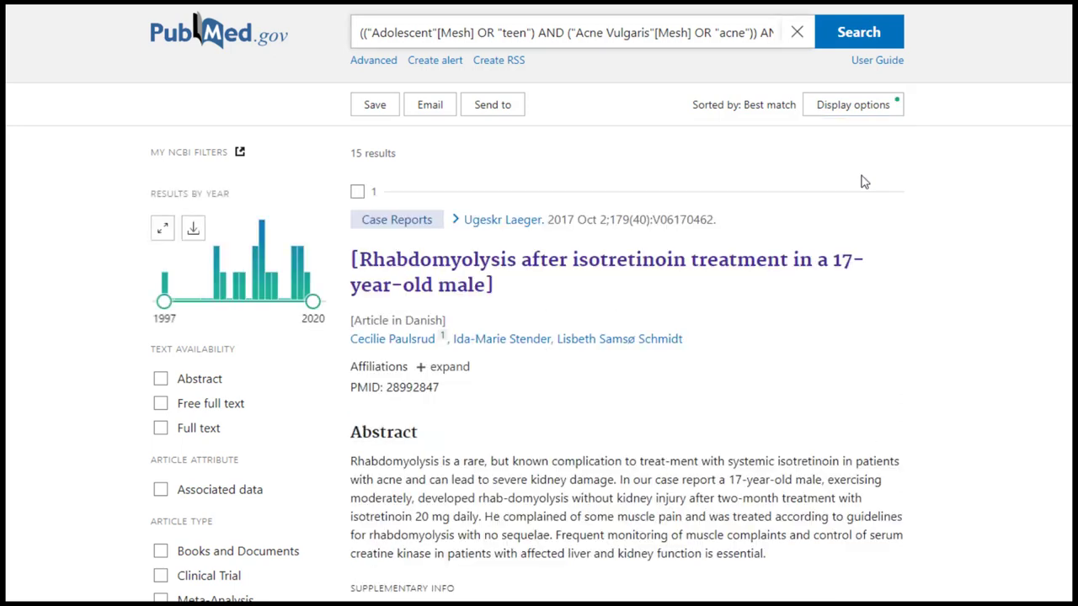
pyautogui.scroll(-10, 866, 331)
pyautogui.scroll(-1, 866, 331)
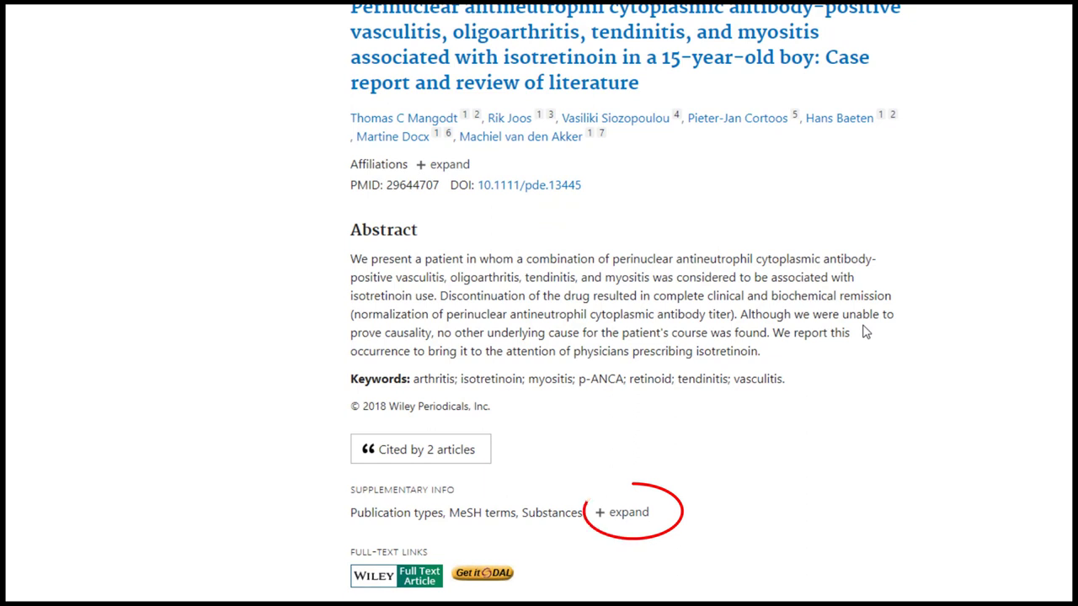
# - Expand the third result's supplementary info and open its Get it DAL full-text access
pyautogui.click(633, 512)
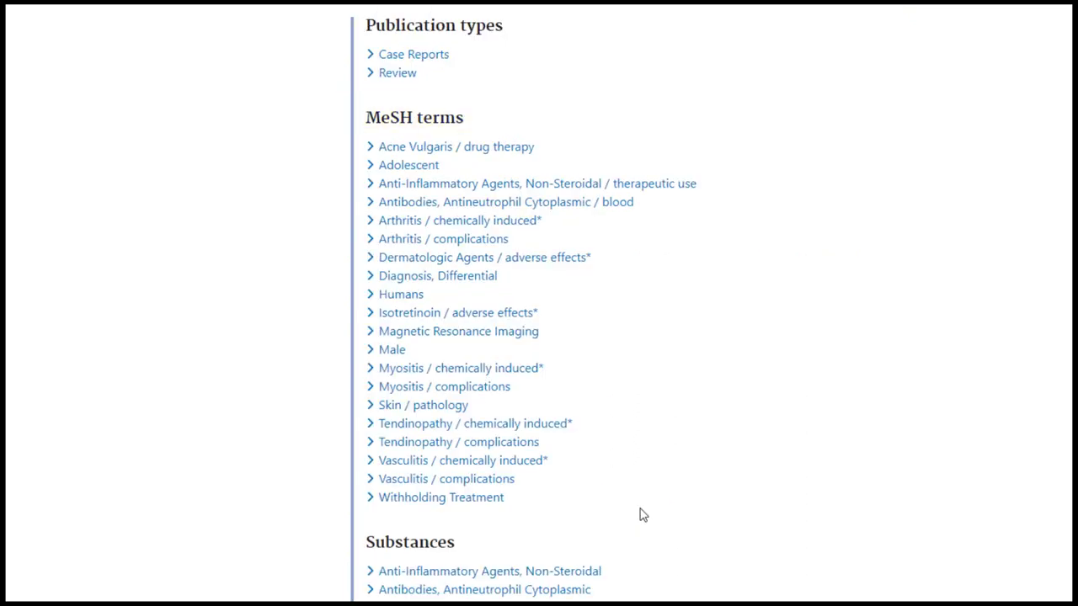
pyautogui.scroll(-2, 640, 515)
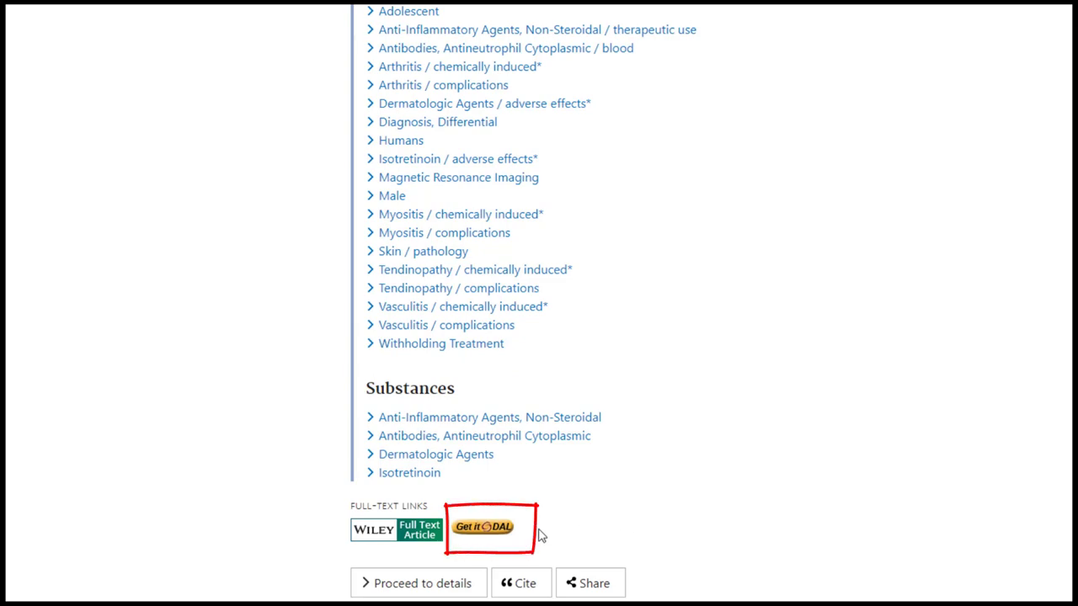
pyautogui.click(505, 532)
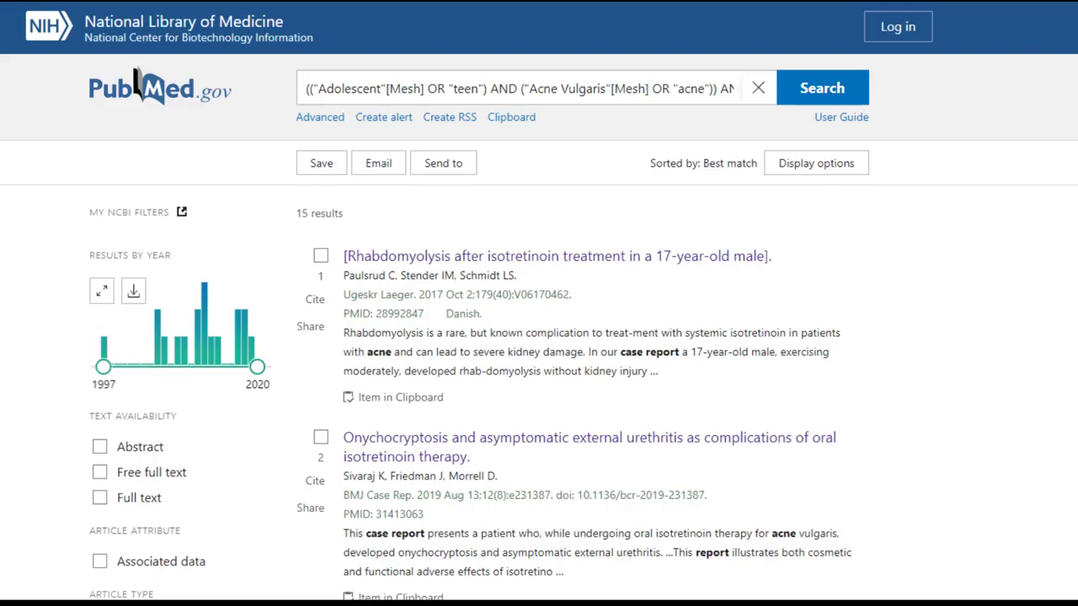
# - Send the selected rhabdomyolysis case report to the Clipboard
pyautogui.click(320, 256)
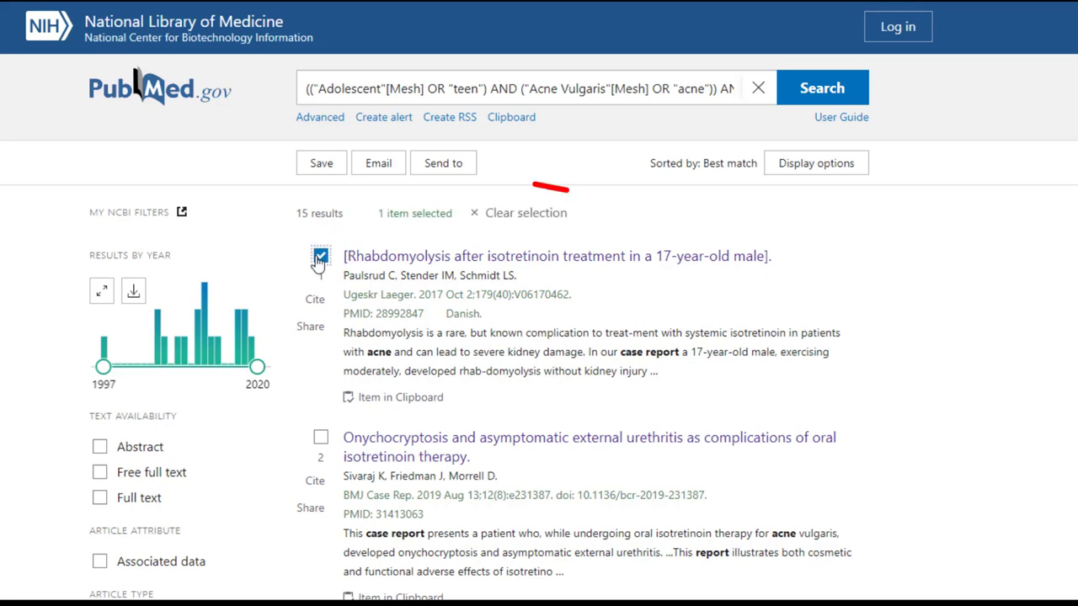
pyautogui.click(454, 166)
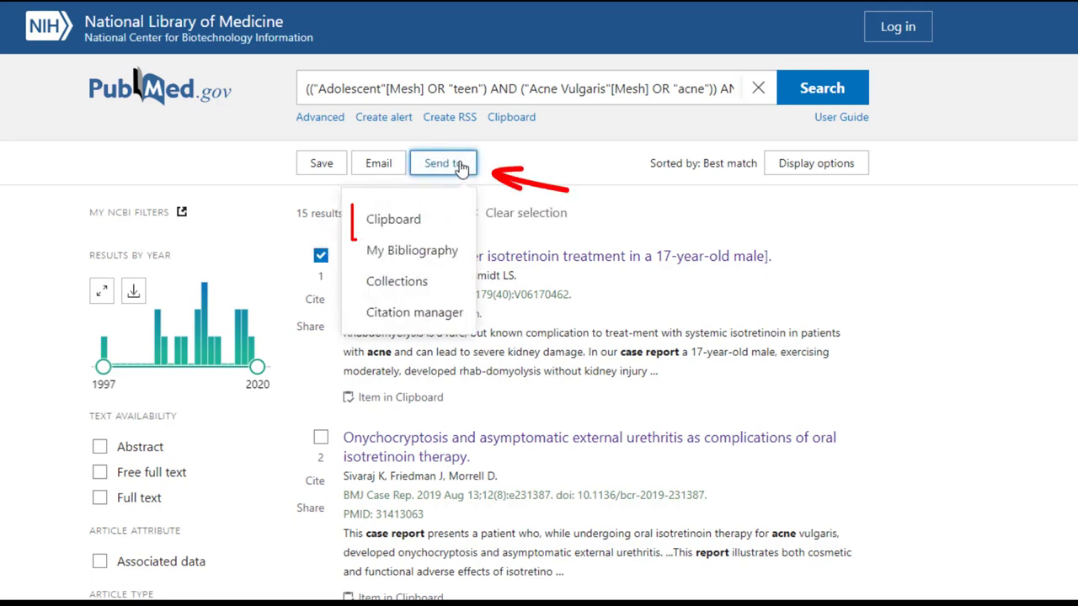
pyautogui.click(410, 228)
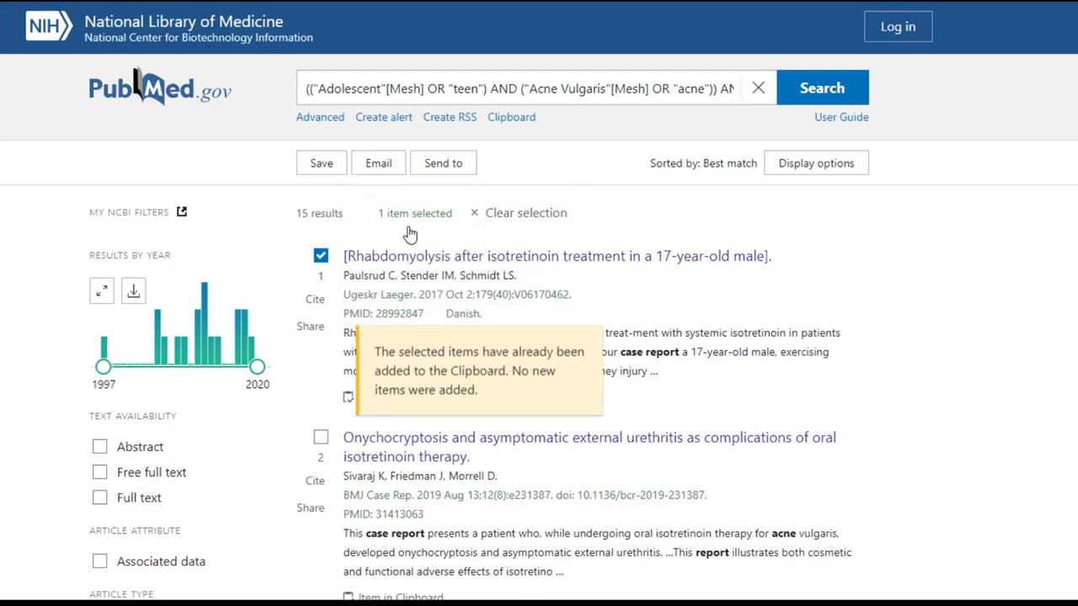
# - Open the Clipboard page and its Send to options for the saved articles
pyautogui.click(500, 121)
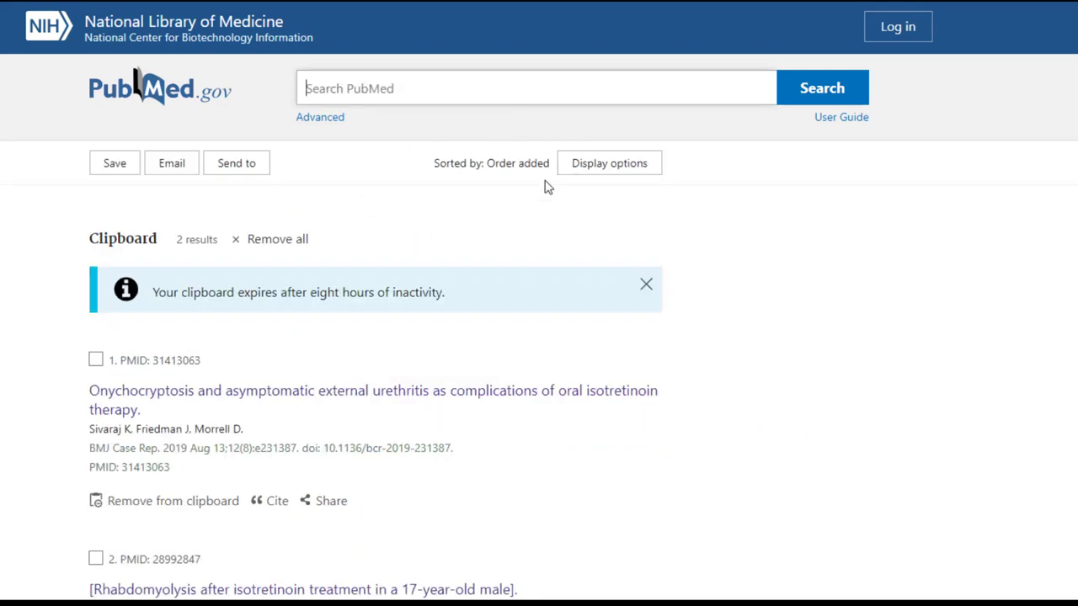
pyautogui.scroll(-1, 912, 471)
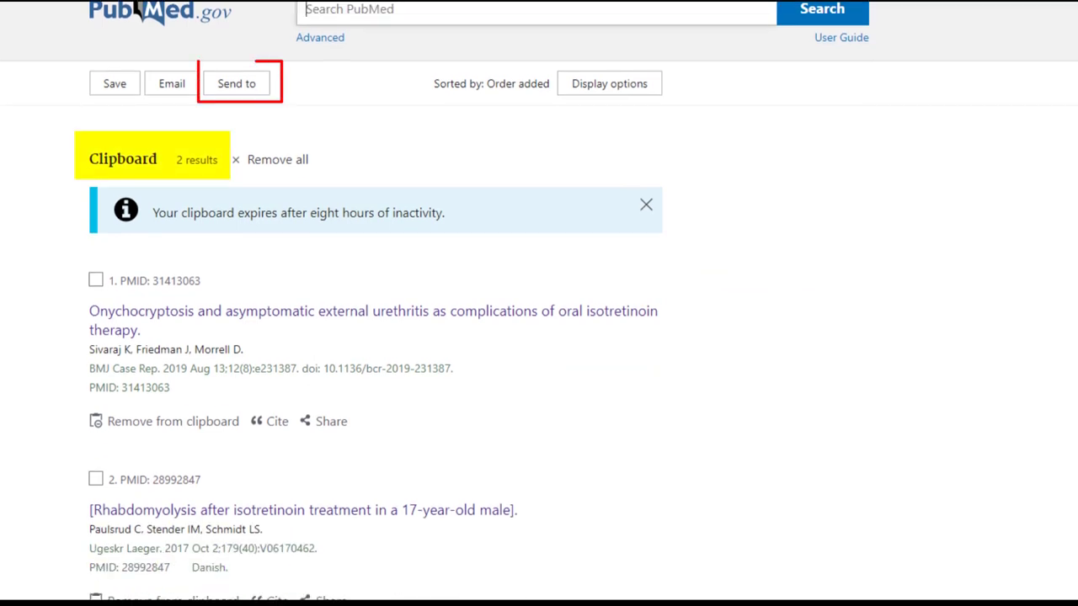
pyautogui.click(241, 88)
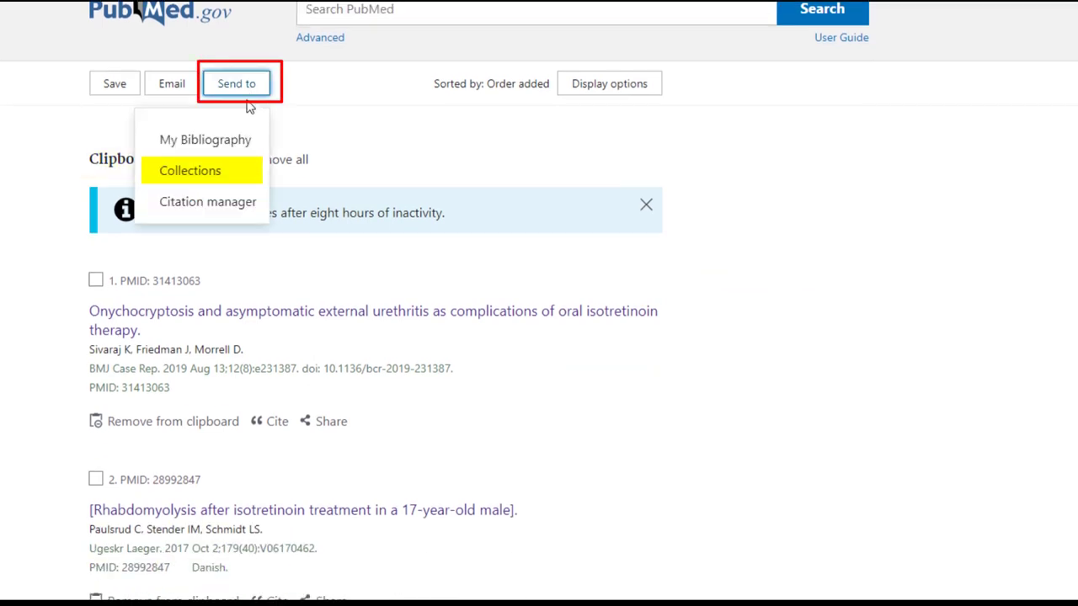
pyautogui.click(207, 172)
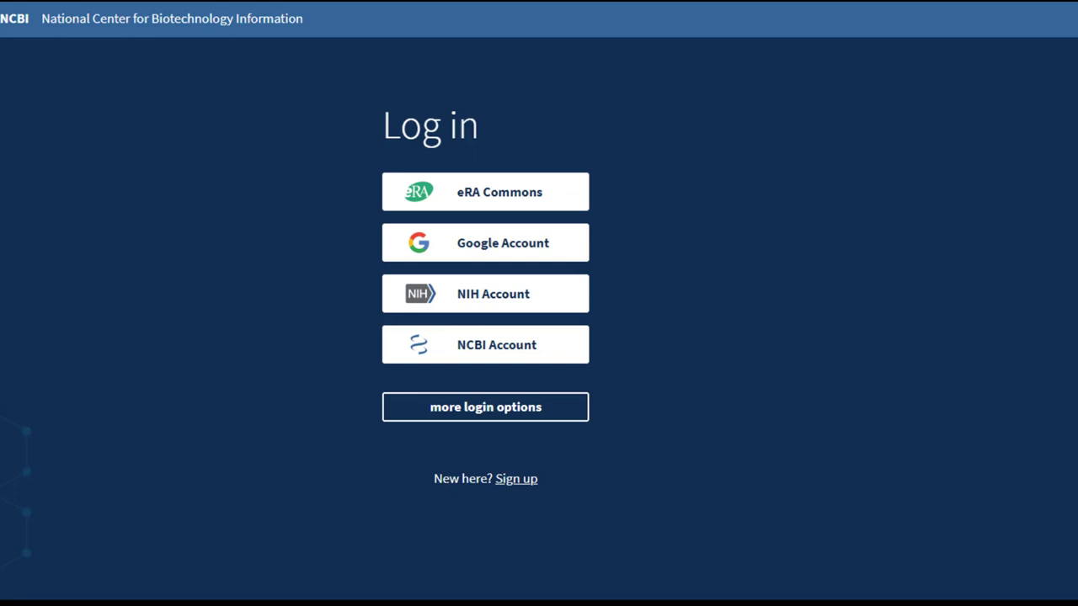